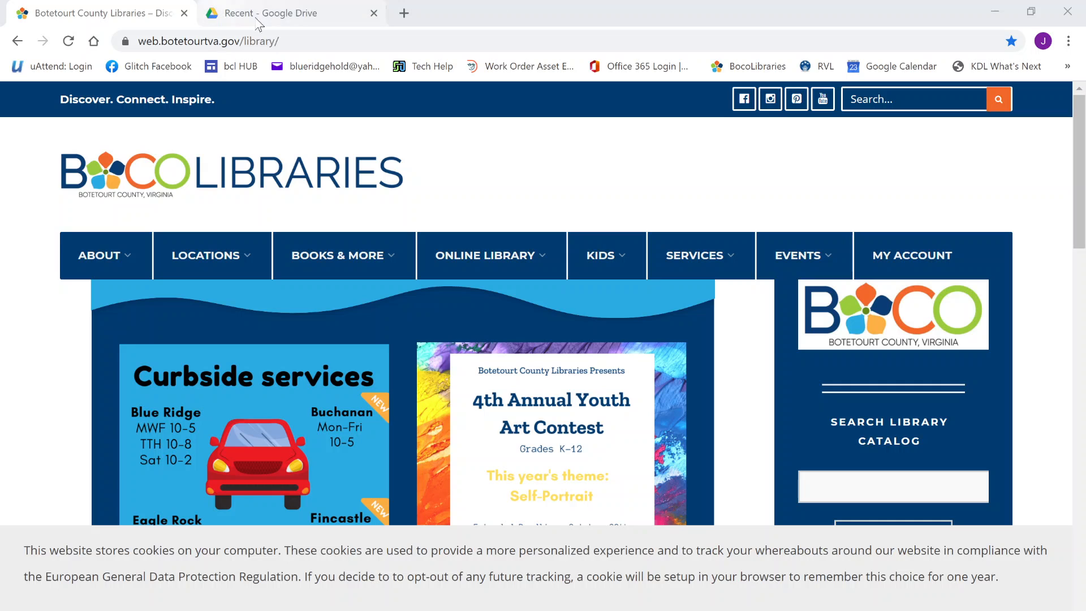
Open botetourtva.beanstack.org in a new Chrome tab
{"action": "left_click", "coordinate": [404, 13]}
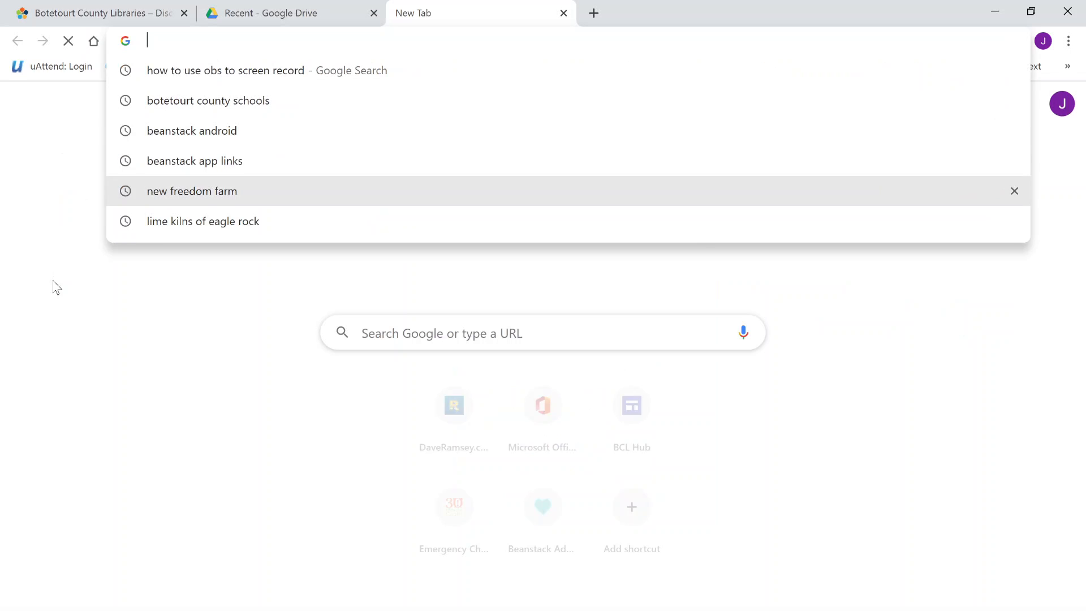
{"action": "type", "text": "botetourtva.be"}
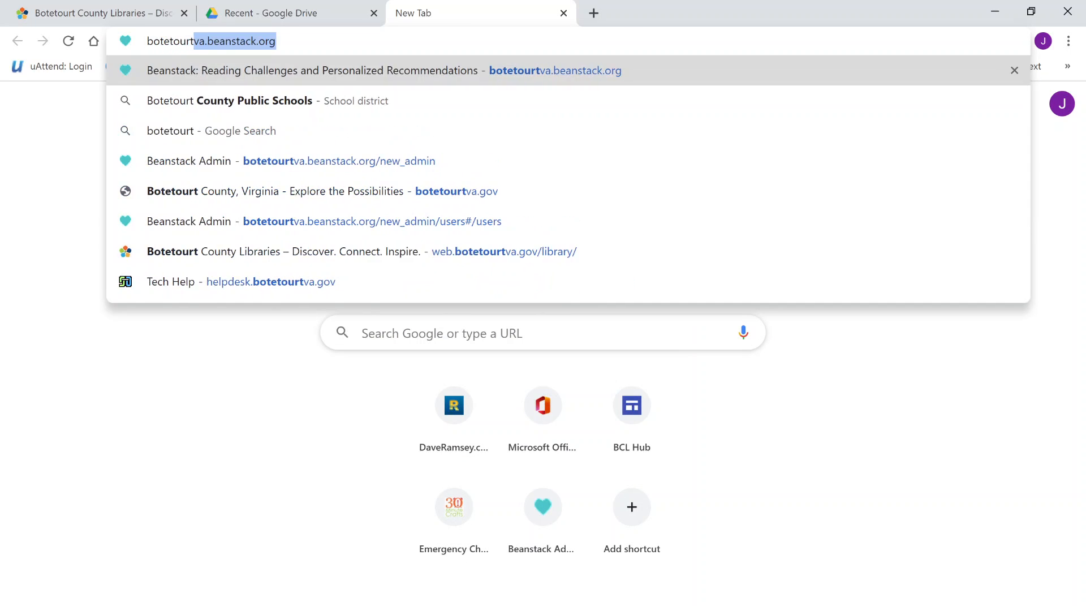
{"action": "type", "text": "anstack.or"}
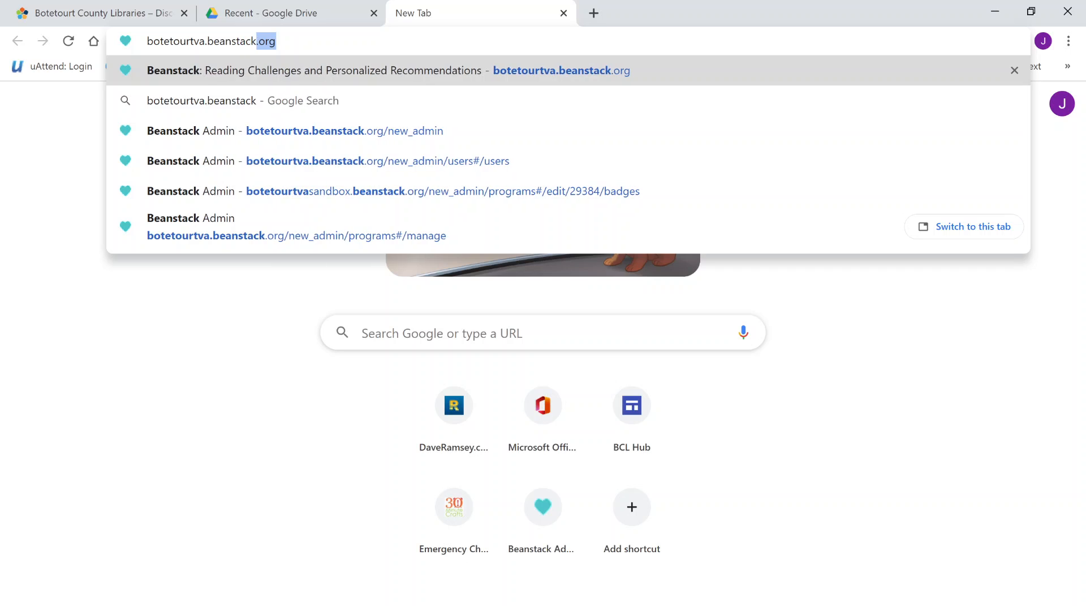
{"action": "key", "text": "Return"}
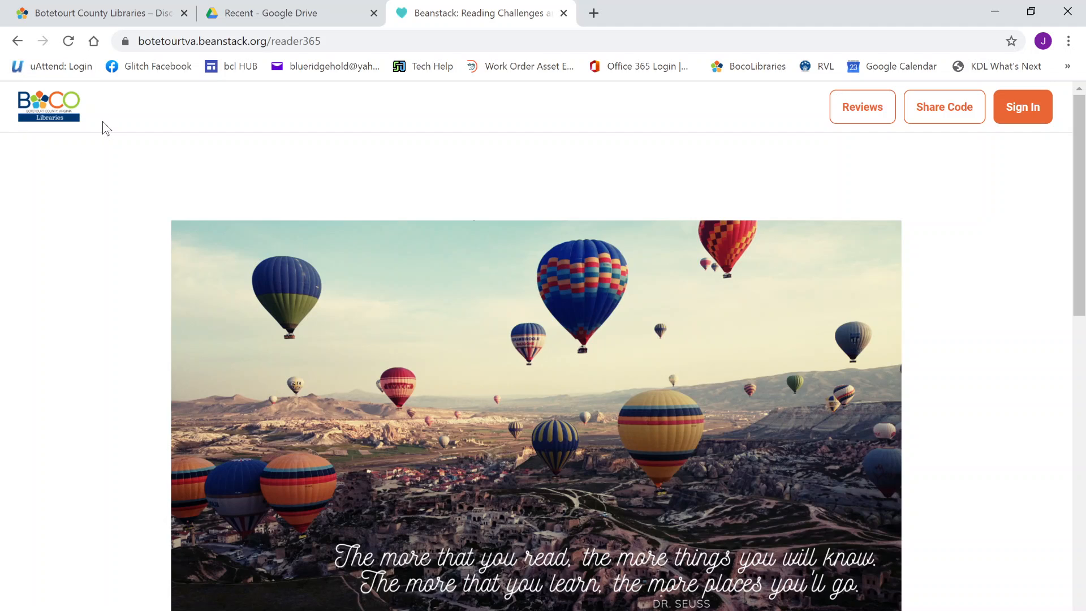
Scroll down the Beanstack home page to reveal the Register options
{"action": "scroll", "coordinate": [123, 213], "scroll_direction": "down", "scroll_amount": 2}
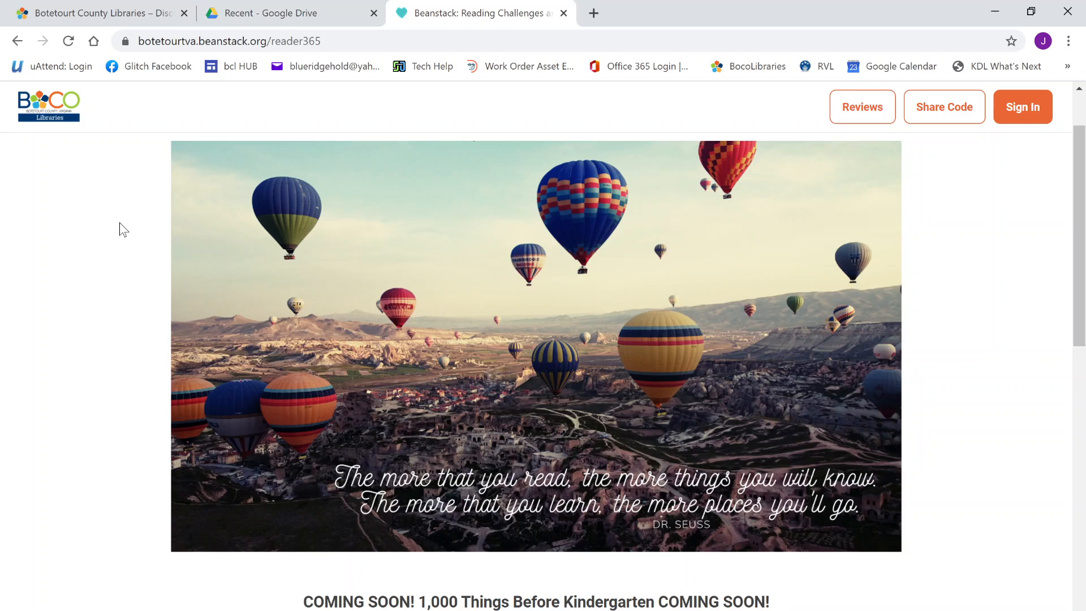
{"action": "scroll", "coordinate": [129, 226], "scroll_direction": "down", "scroll_amount": 3}
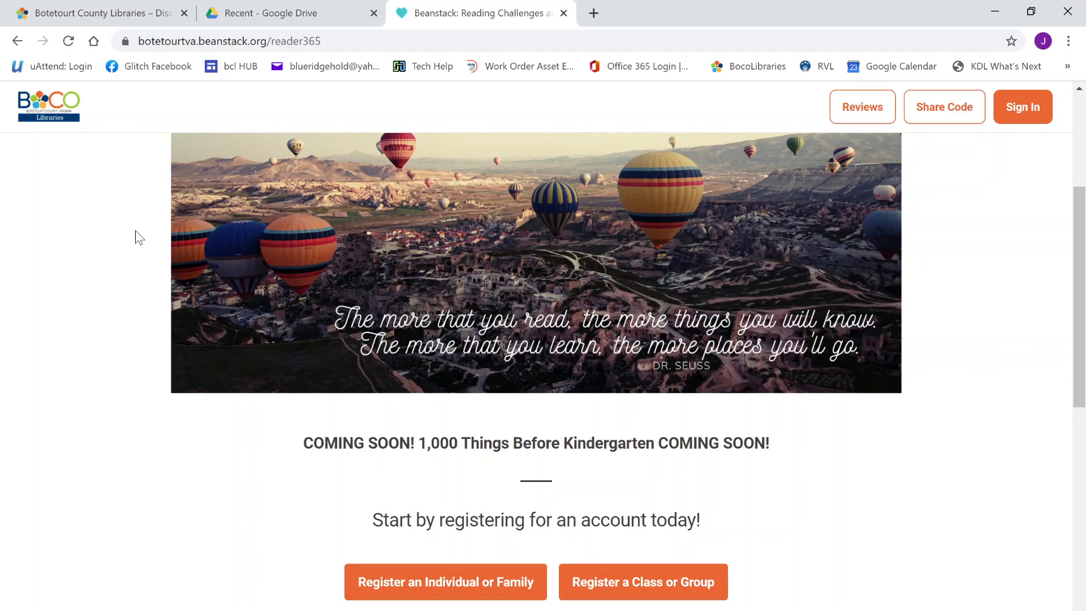
{"action": "scroll", "coordinate": [136, 232], "scroll_direction": "down", "scroll_amount": 3}
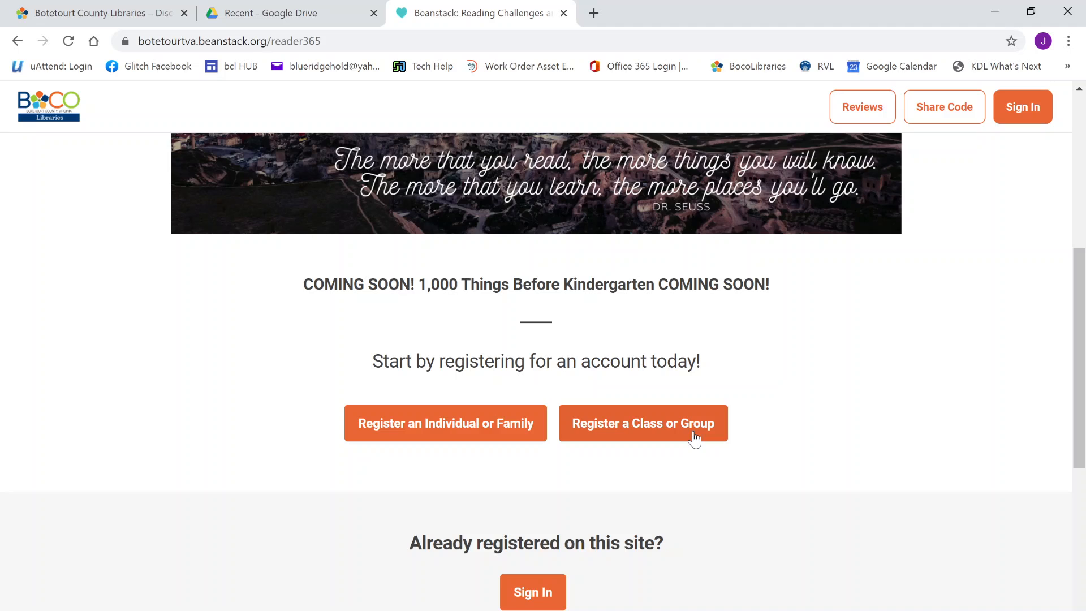
Start a class or group registration with reading logged individually for each reader
{"action": "left_click", "coordinate": [694, 434]}
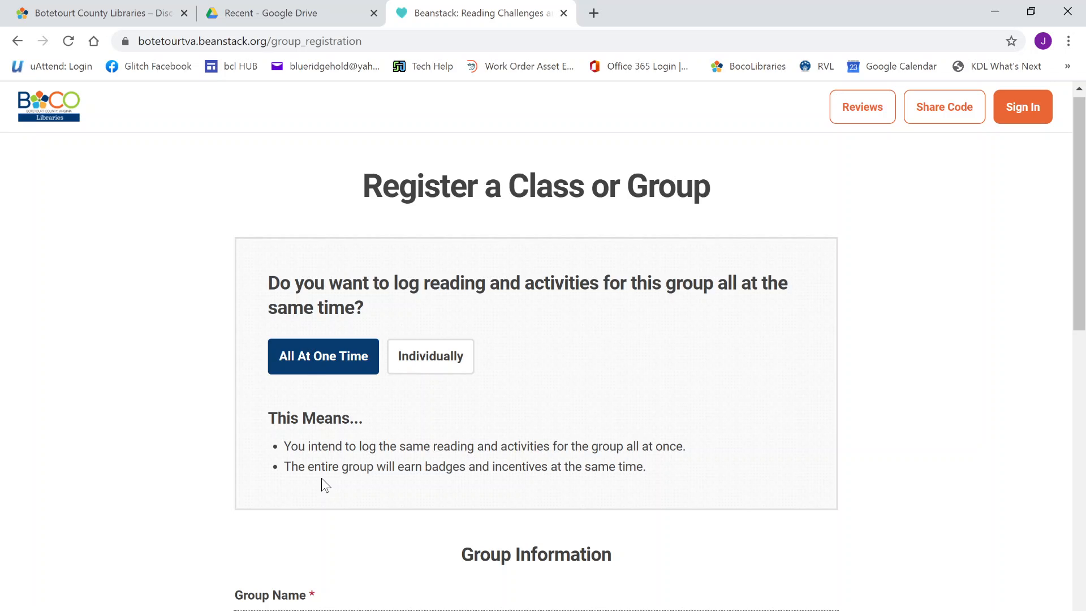
{"action": "left_click", "coordinate": [452, 358]}
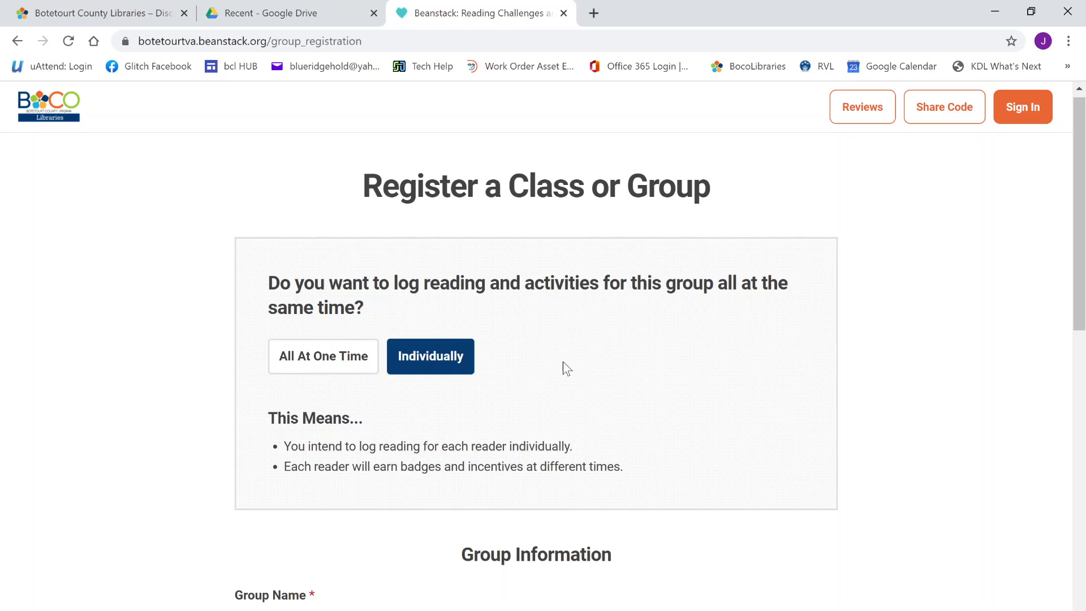
{"action": "scroll", "coordinate": [563, 363], "scroll_direction": "down", "scroll_amount": 4}
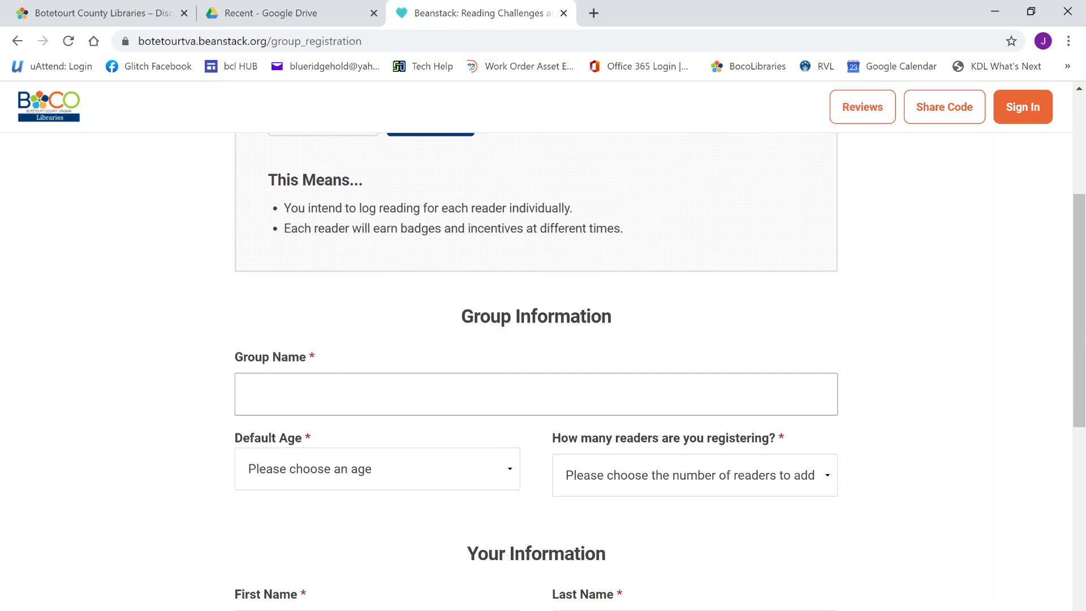
Enter 'Eagle Rock Storytime' in the Group Name field
{"action": "left_click", "coordinate": [536, 394]}
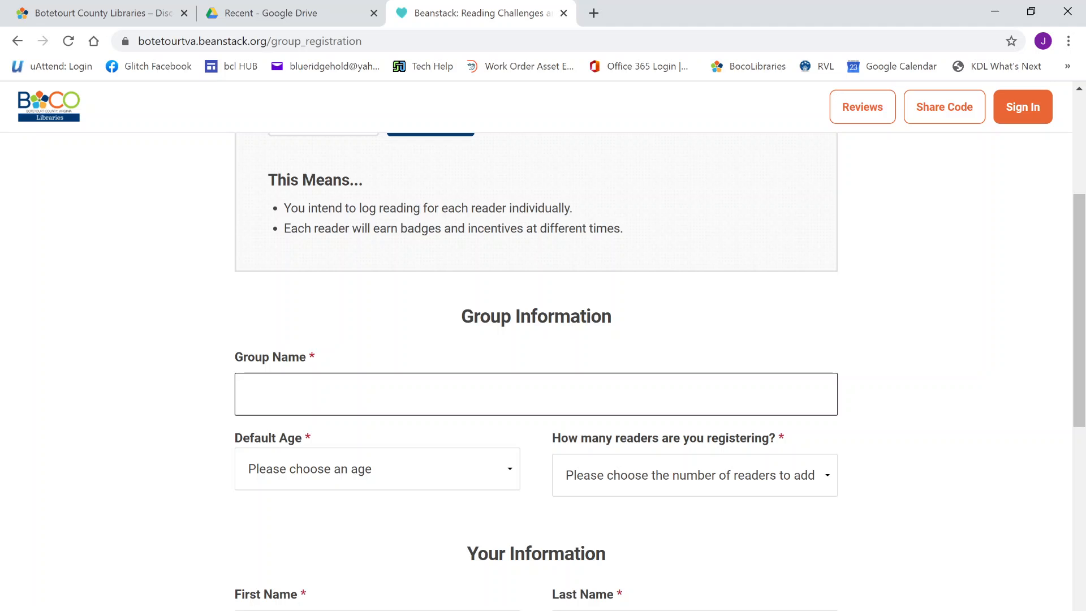
{"action": "left_click", "coordinate": [300, 395]}
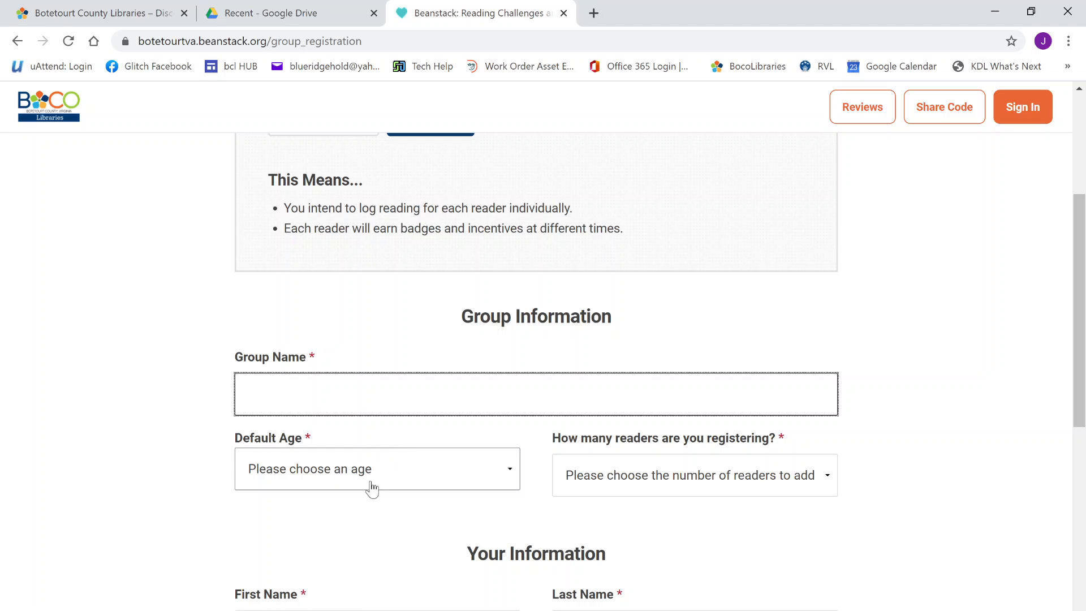
{"action": "type", "text": "Eagle Rock Storytime"}
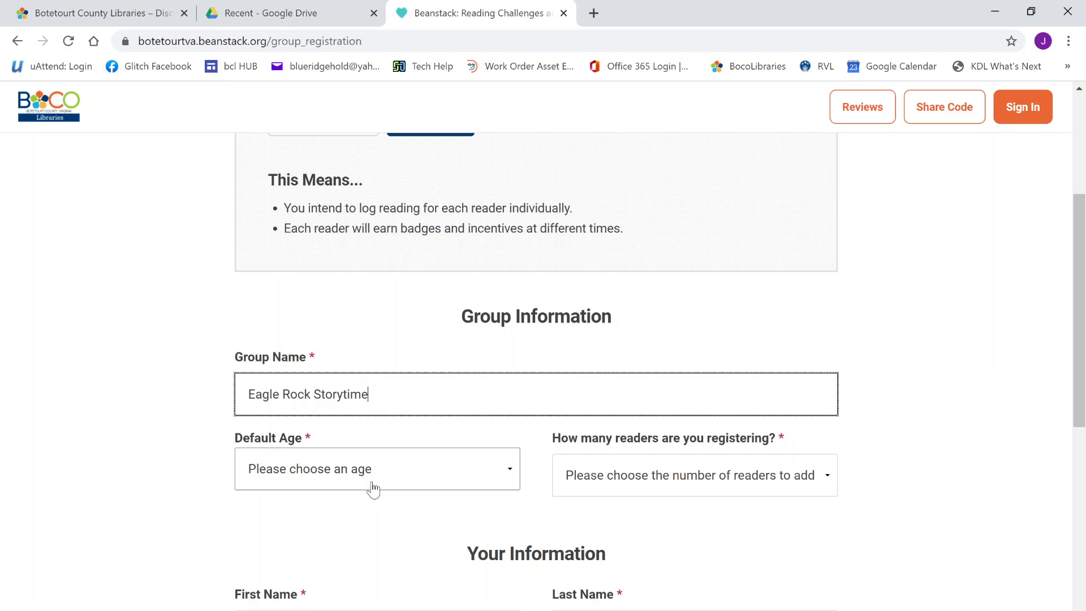
Choose 3½ as the Default Age and 5 as the number of readers
{"action": "left_click", "coordinate": [373, 490]}
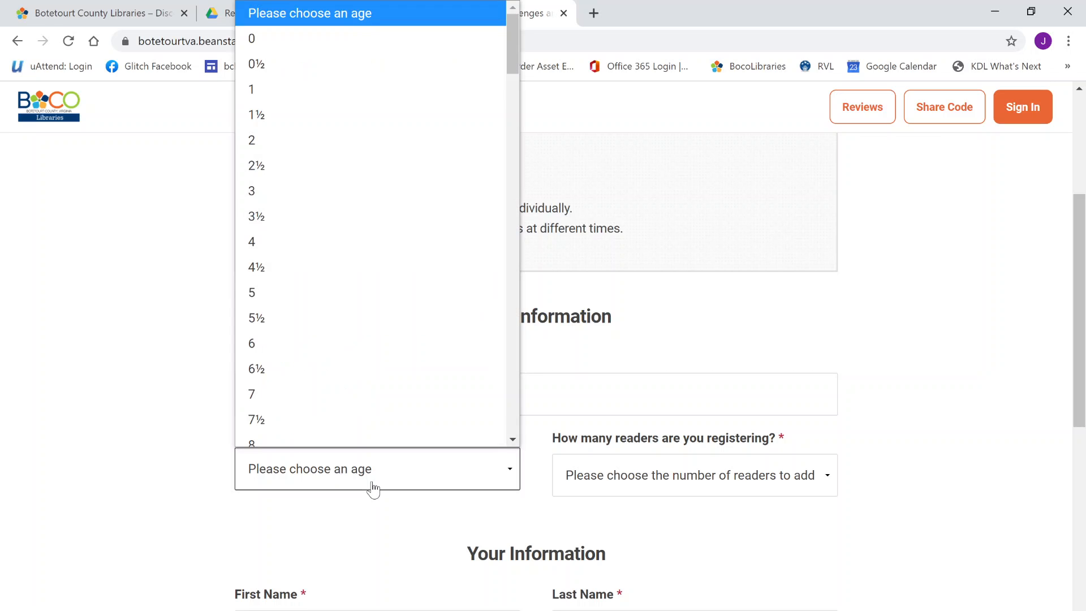
{"action": "scroll", "coordinate": [328, 180], "scroll_direction": "down", "scroll_amount": 1}
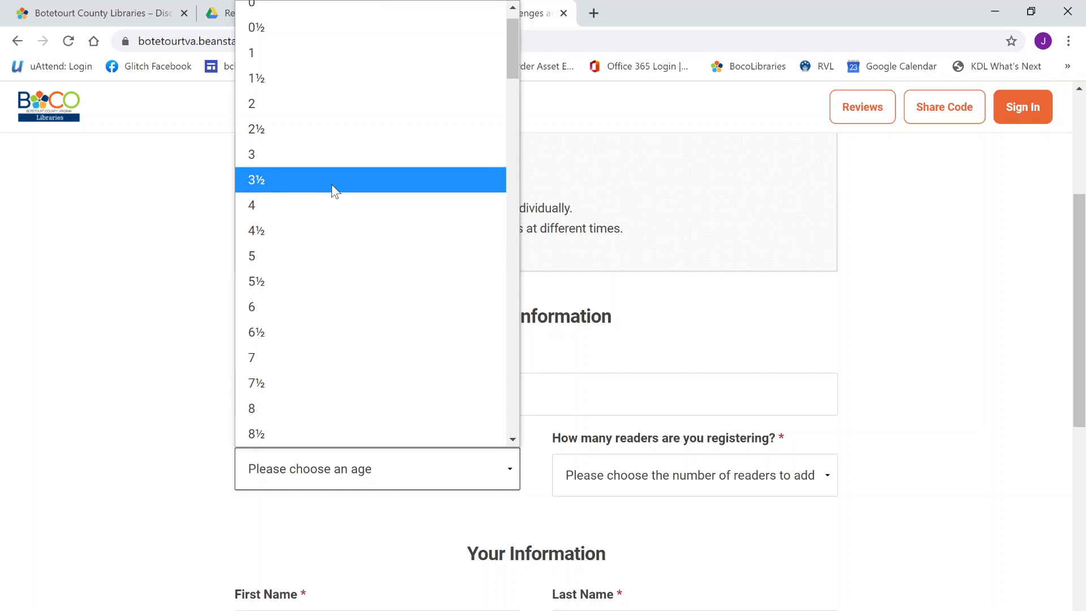
{"action": "left_click", "coordinate": [331, 180]}
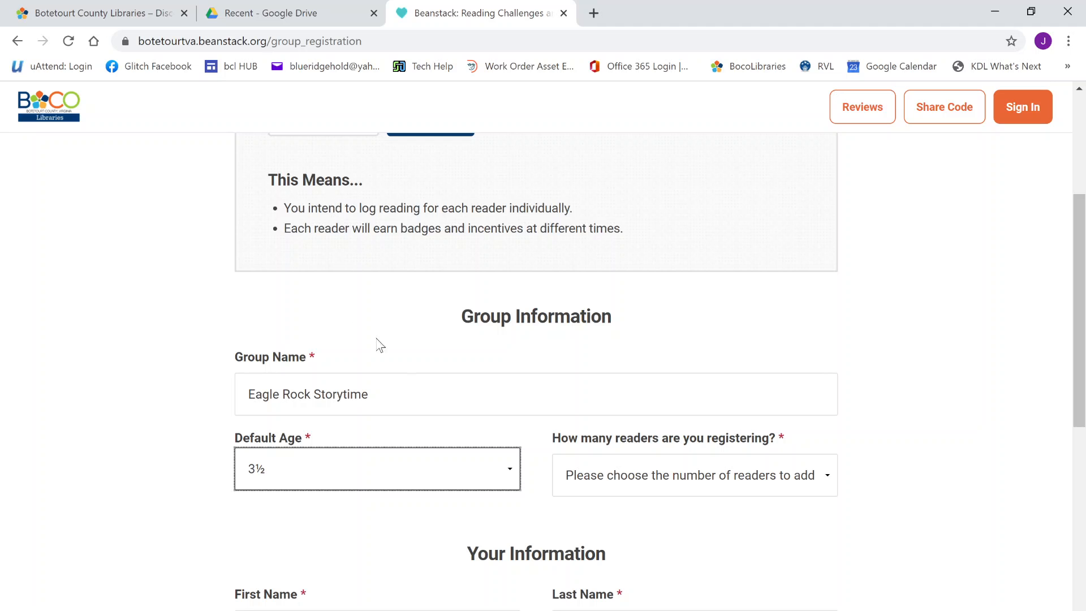
{"action": "left_click", "coordinate": [707, 488]}
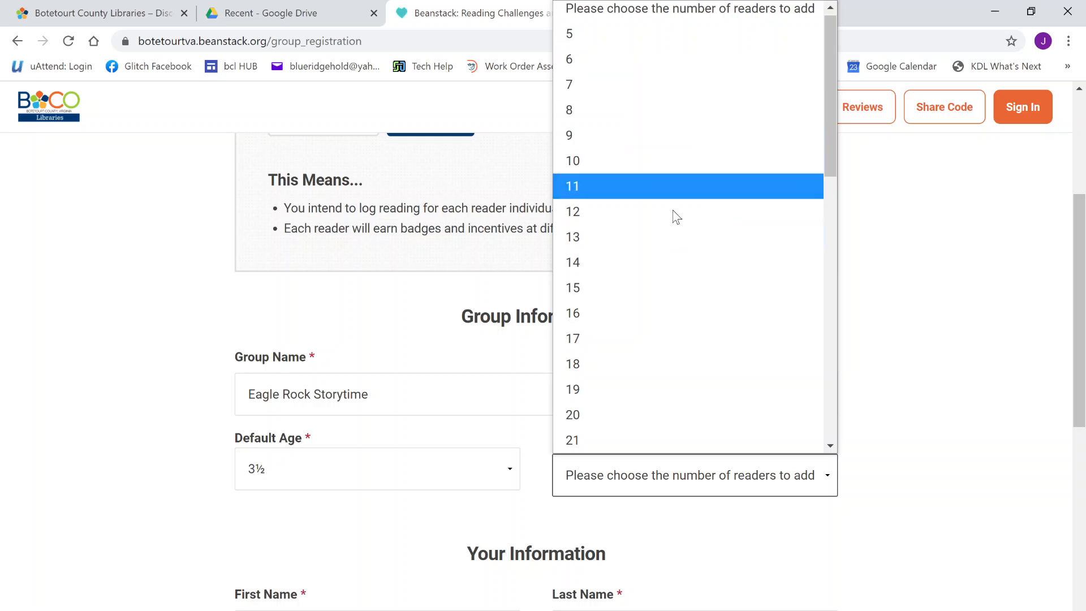
{"action": "scroll", "coordinate": [679, 354], "scroll_direction": "down", "scroll_amount": 10}
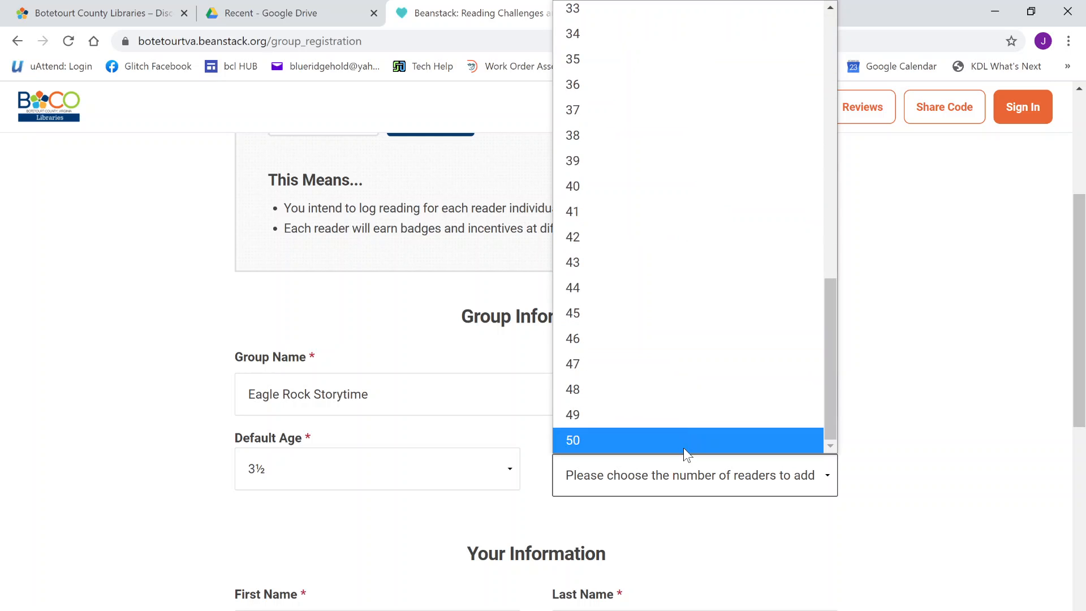
{"action": "scroll", "coordinate": [716, 167], "scroll_direction": "up", "scroll_amount": 10}
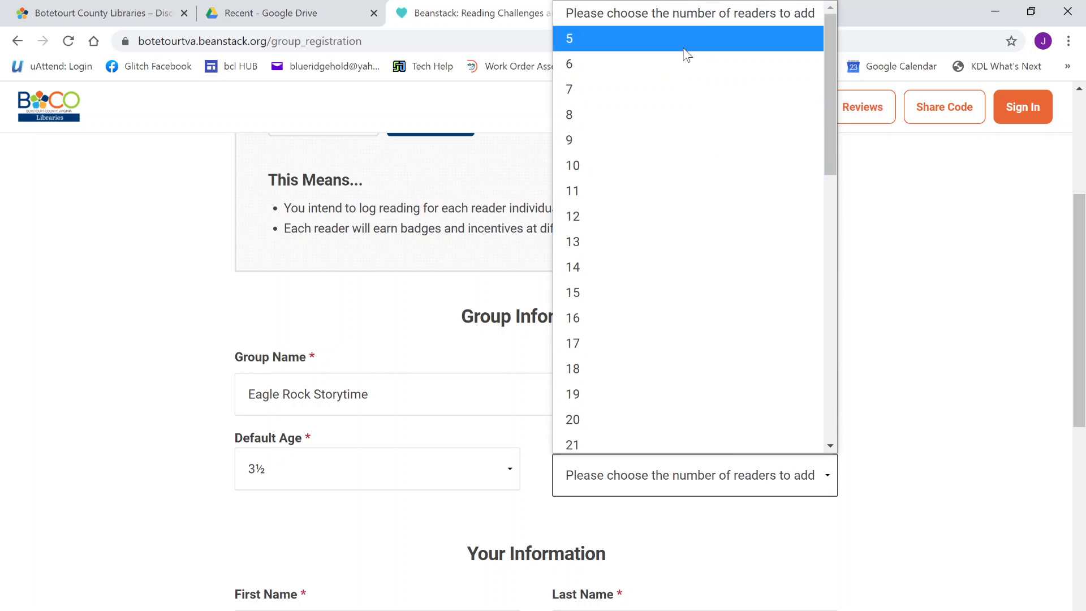
{"action": "left_click", "coordinate": [685, 44]}
{"action": "scroll", "coordinate": [358, 555], "scroll_direction": "down", "scroll_amount": 8}
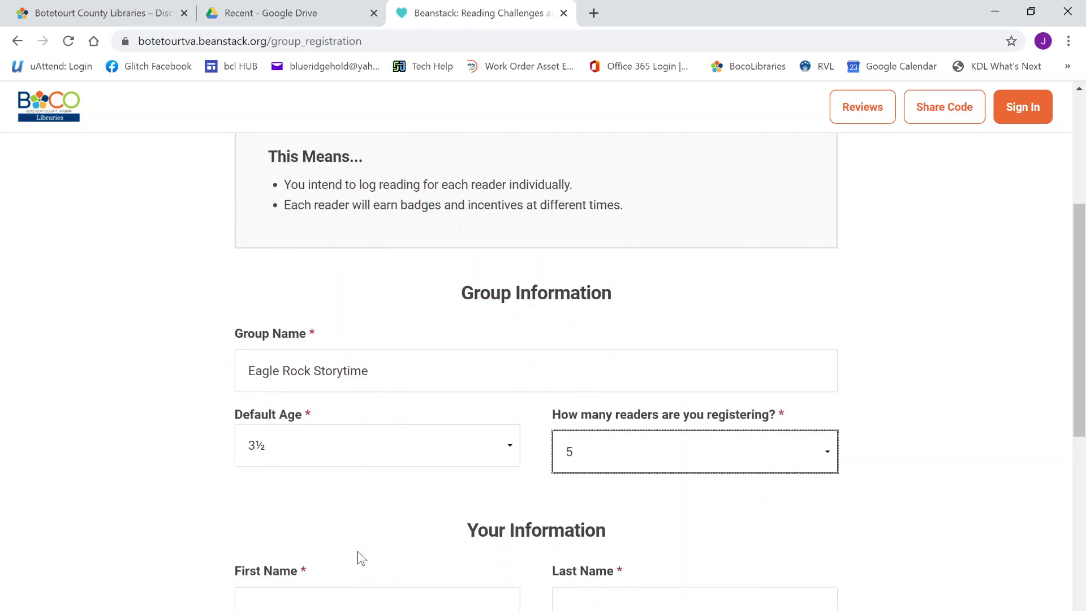
{"action": "scroll", "coordinate": [495, 377], "scroll_direction": "up", "scroll_amount": 3}
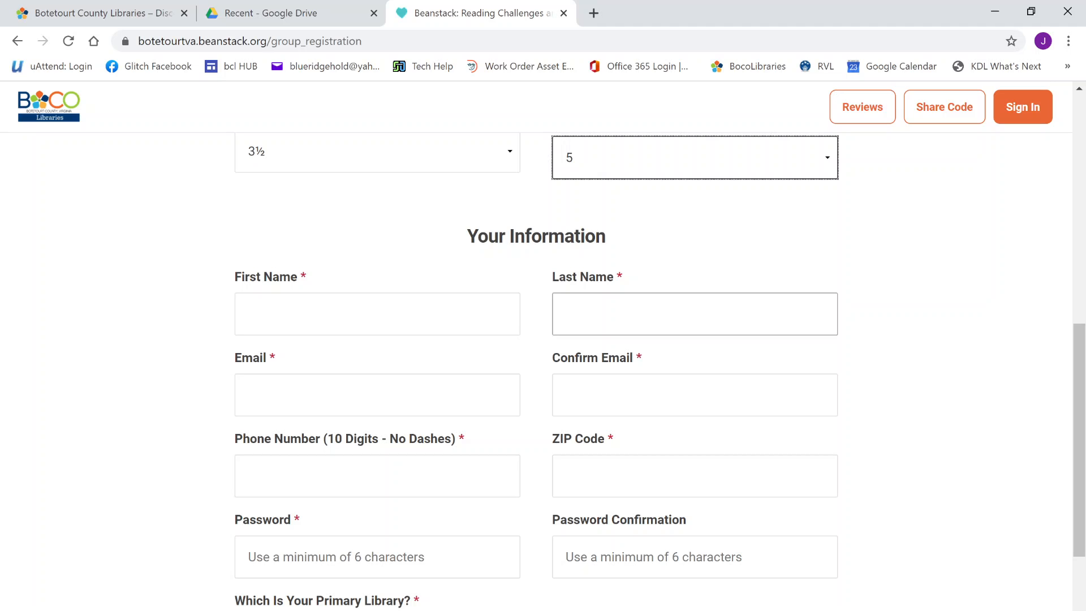
Enter the registrant's first and last name and their e-mail address twice
{"action": "left_click", "coordinate": [348, 326]}
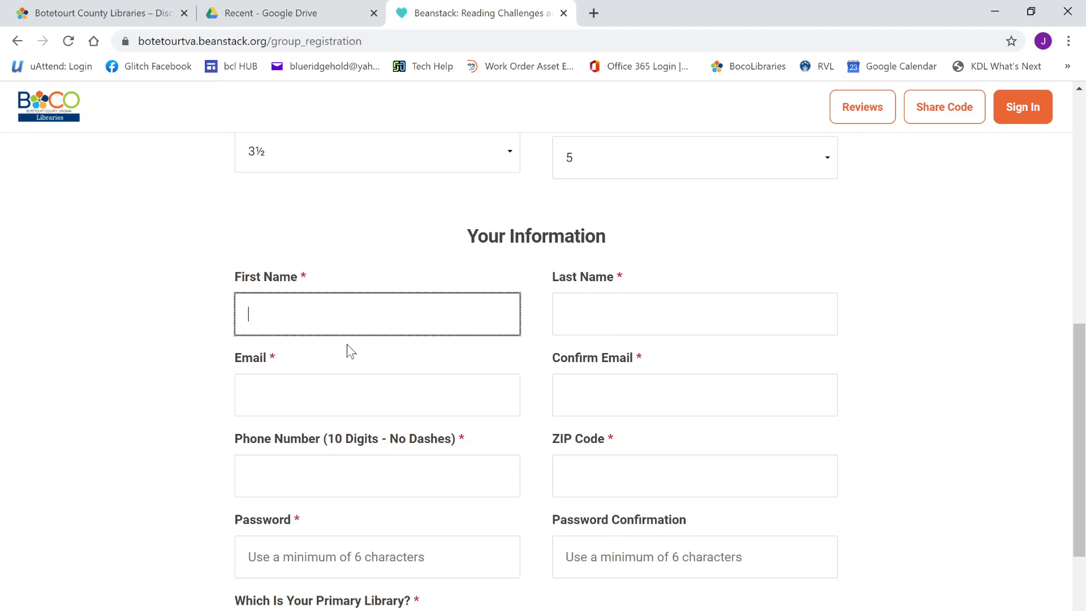
{"action": "type", "text": "Miss"}
{"action": "key", "text": "Tab"}
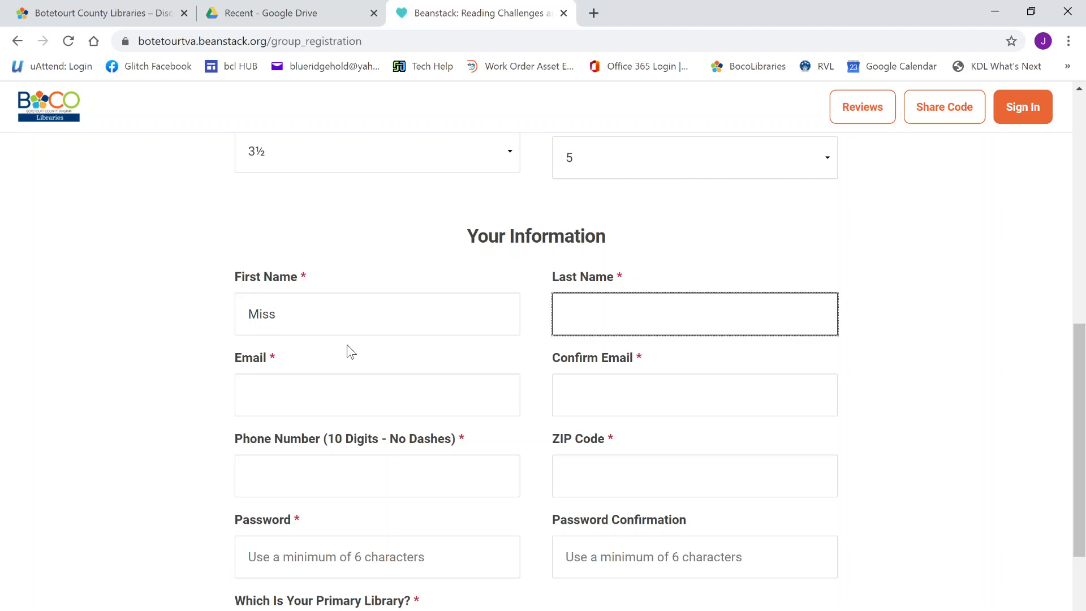
{"action": "type", "text": "Jaime"}
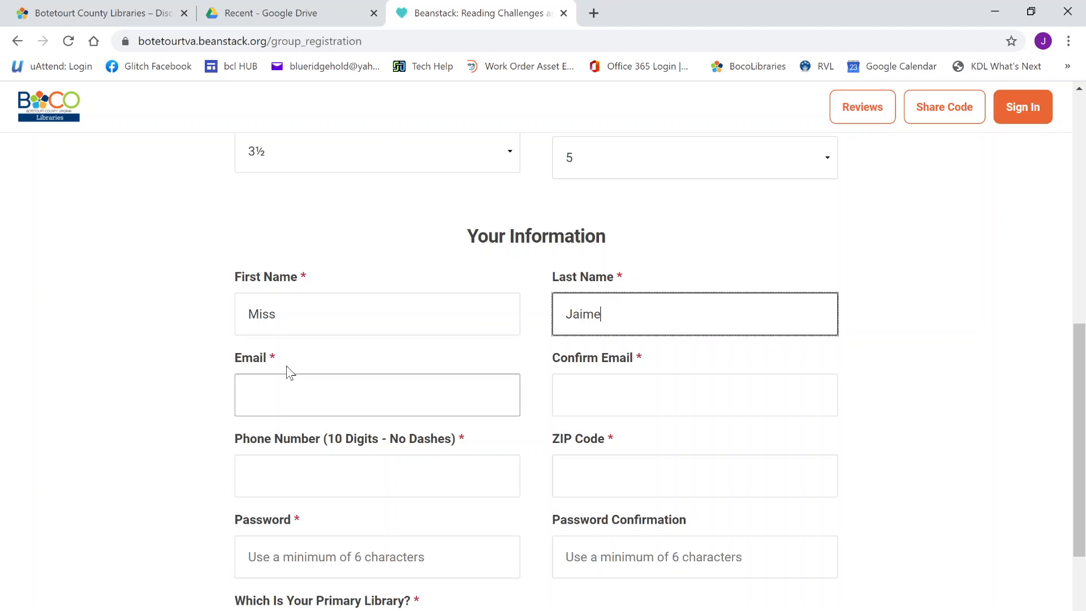
{"action": "key", "text": "Tab"}
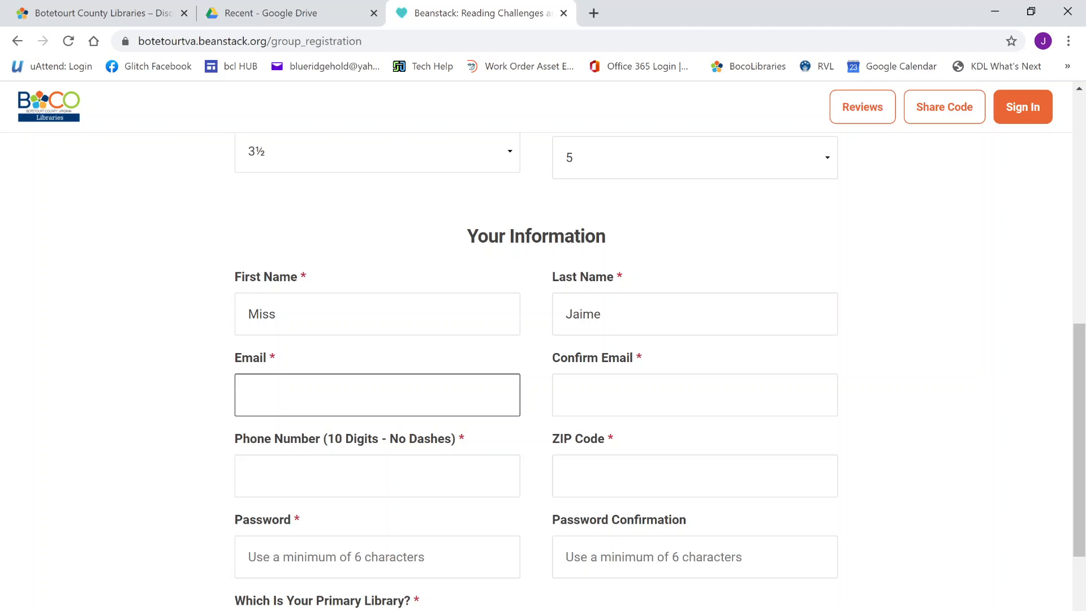
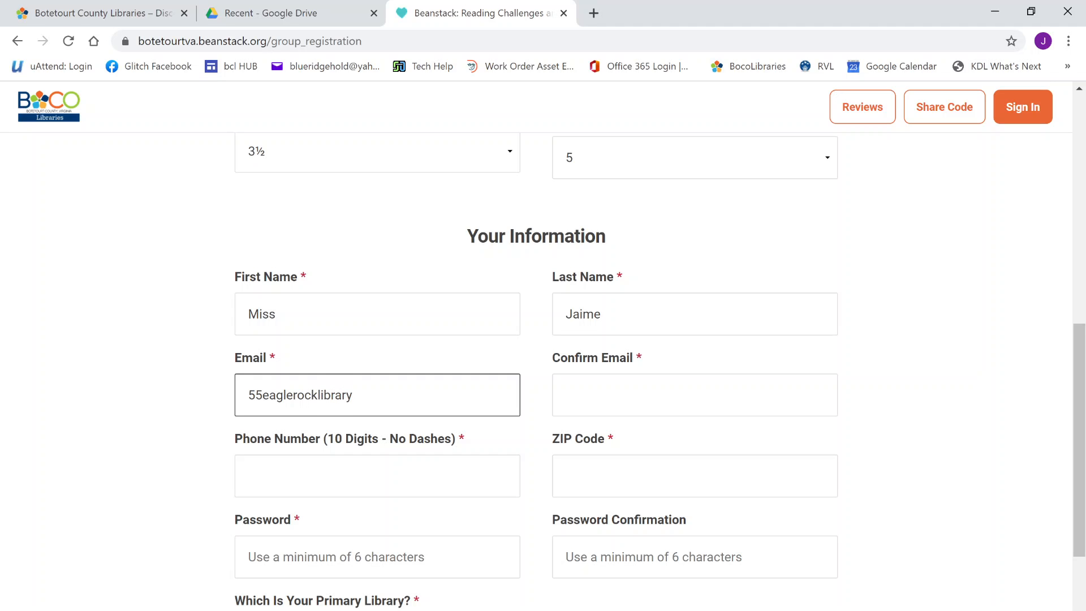
{"action": "key", "text": "Tab"}
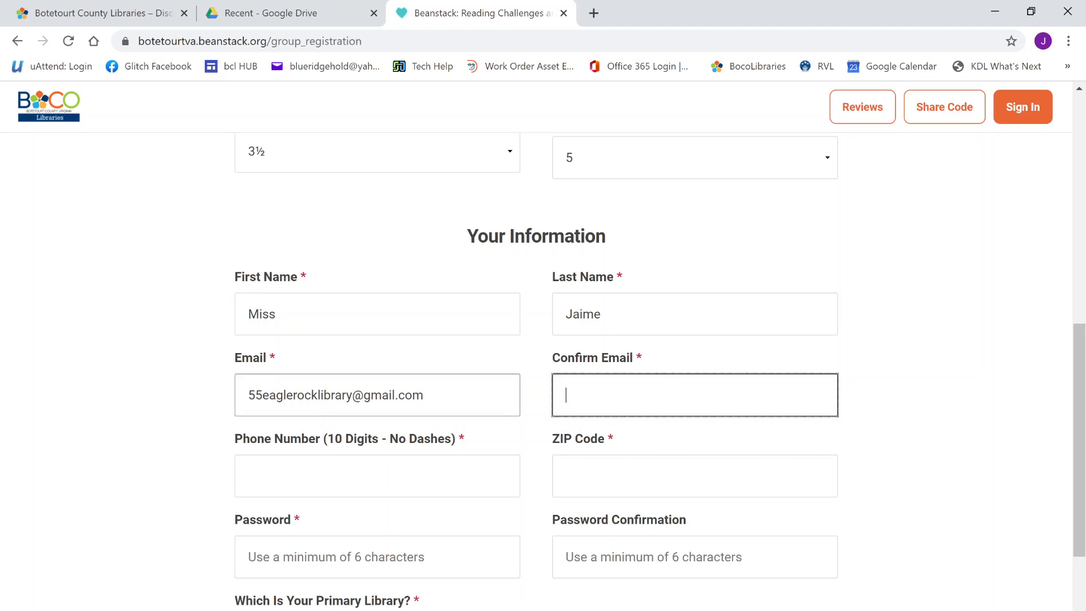
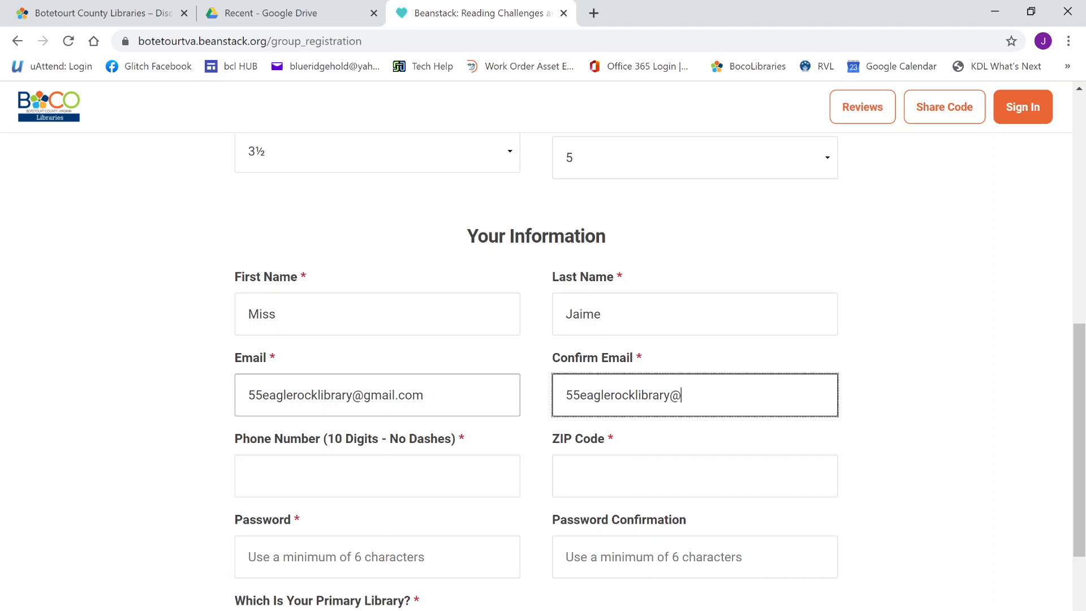
Fill in the contact's phone number and ZIP code
{"action": "left_click", "coordinate": [351, 487]}
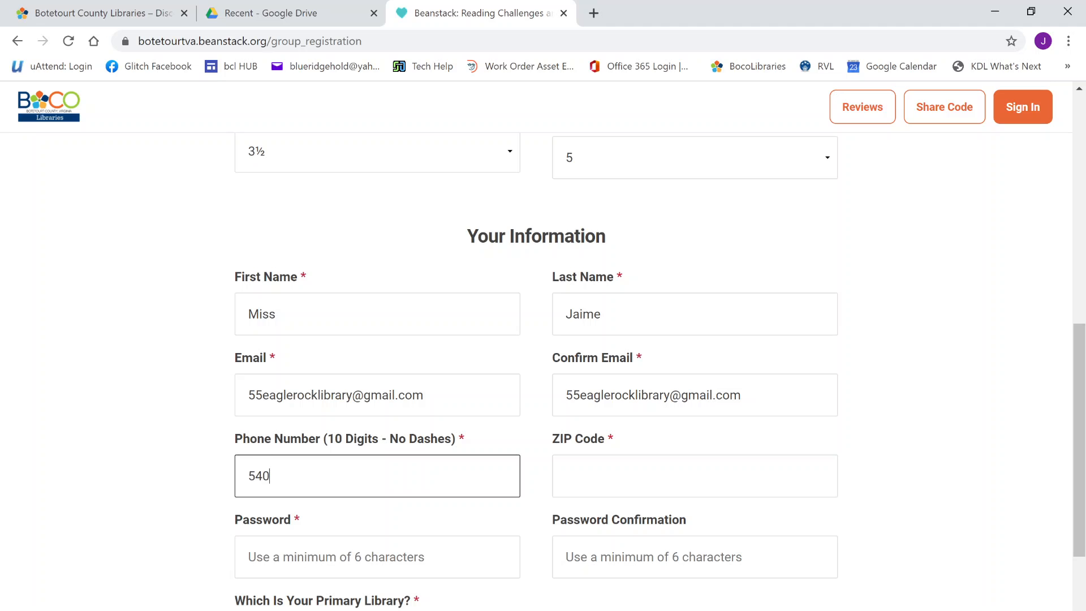
{"action": "key", "text": "Tab"}
{"action": "type", "text": "24085"}
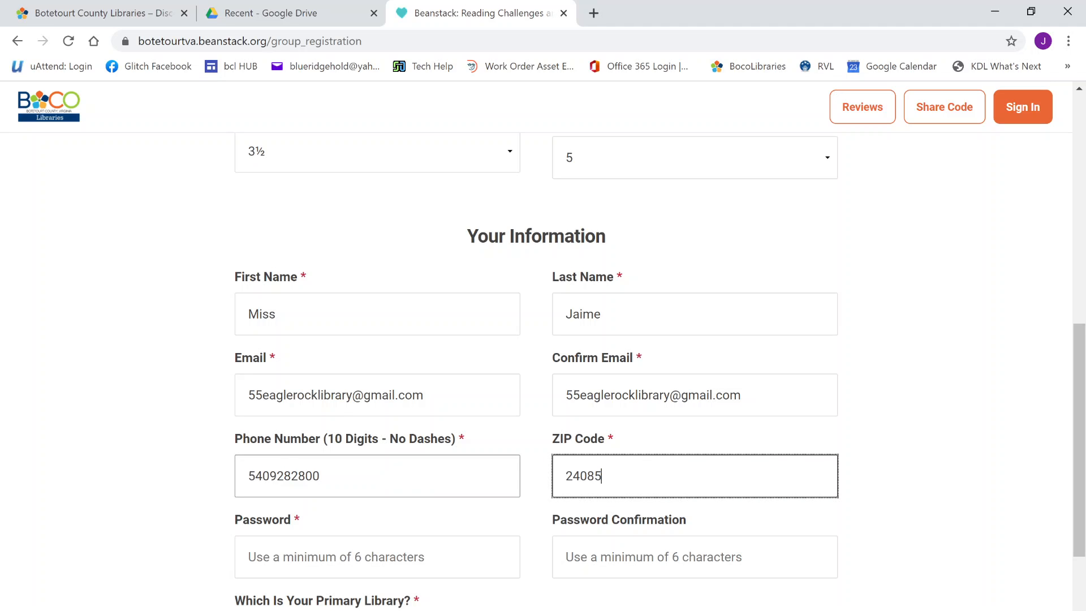
{"action": "left_click", "coordinate": [353, 557]}
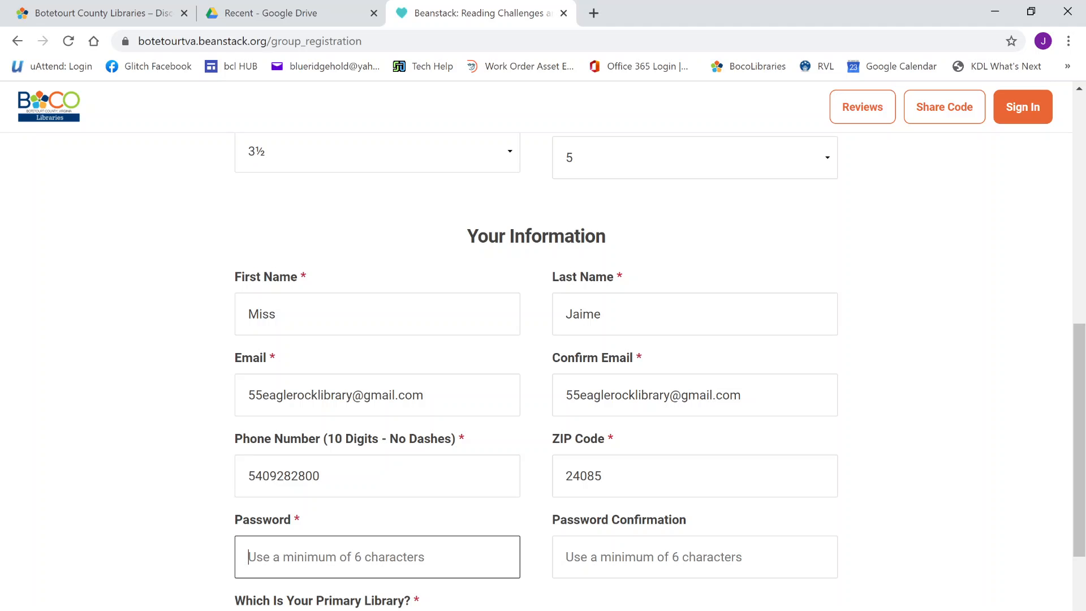
Enter the account password and confirm it
{"action": "type", "text": "•••••••••"}
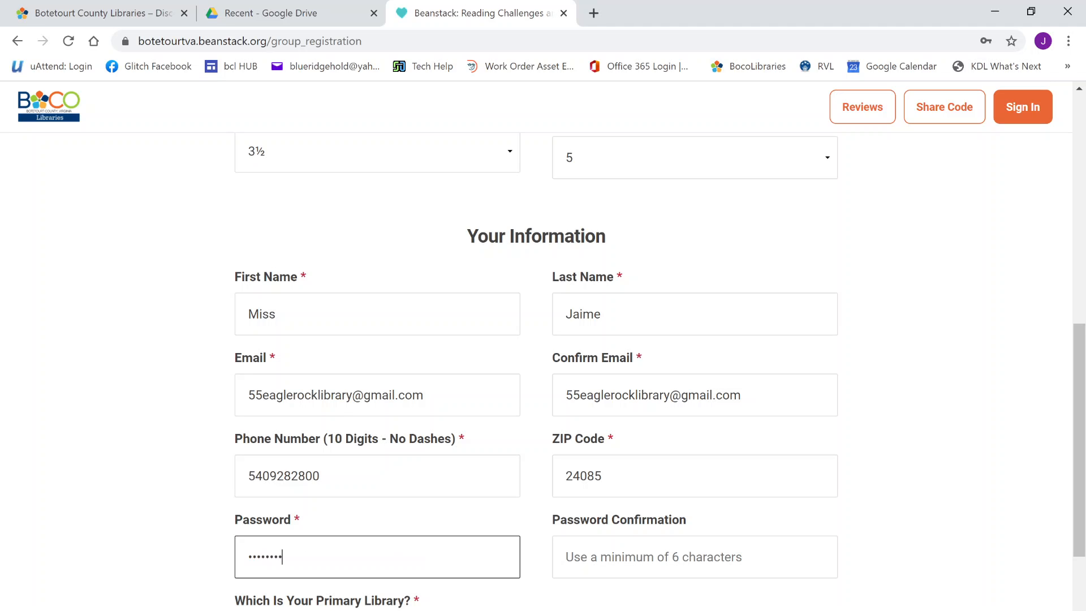
{"action": "key", "text": "Tab"}
{"action": "type", "text": "•••••••••"}
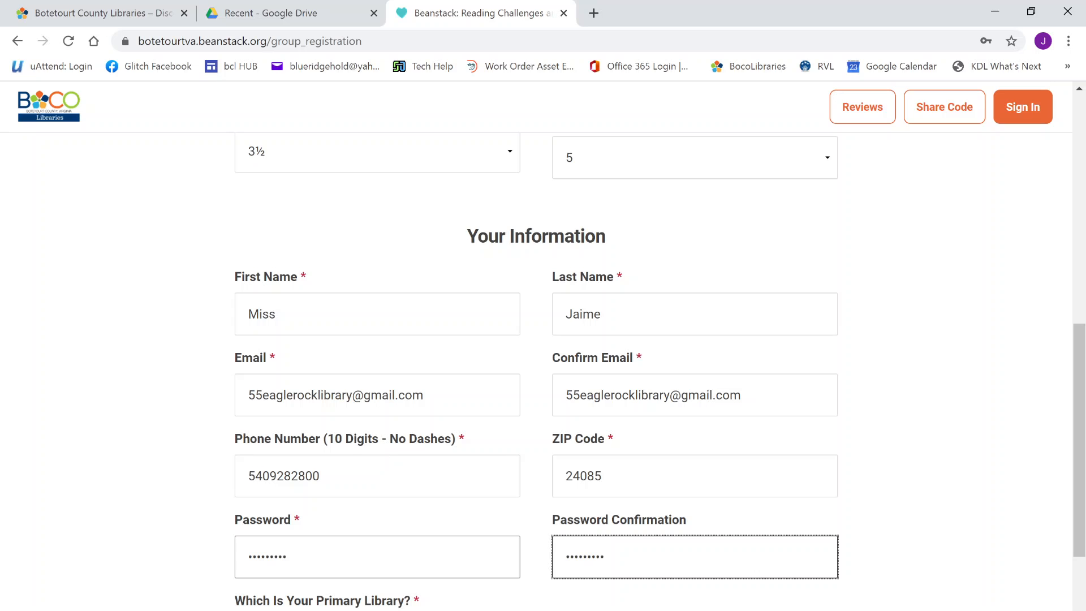
Choose Eagle Rock Library as primary library and submit the group registration
{"action": "scroll", "coordinate": [382, 566], "scroll_direction": "down", "scroll_amount": 2}
{"action": "scroll", "coordinate": [383, 566], "scroll_direction": "down", "scroll_amount": 1}
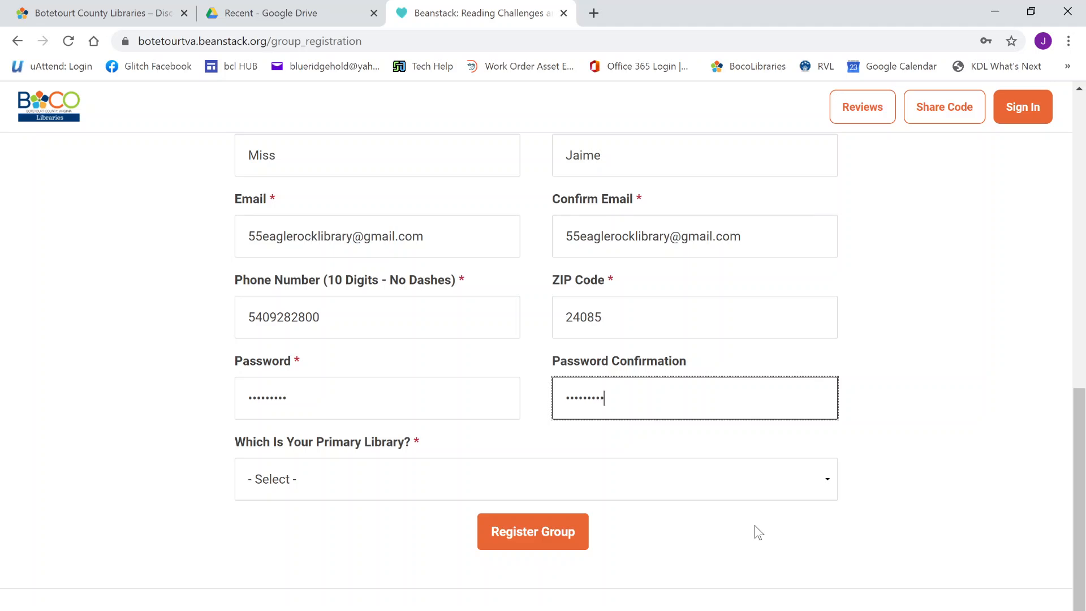
{"action": "left_click", "coordinate": [777, 497]}
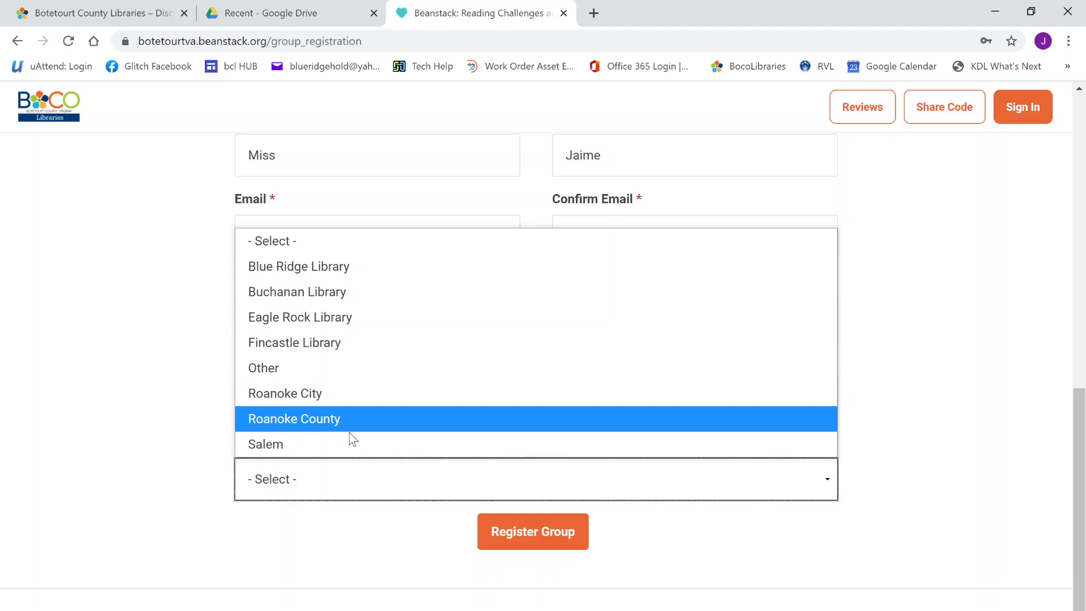
{"action": "left_click", "coordinate": [328, 324]}
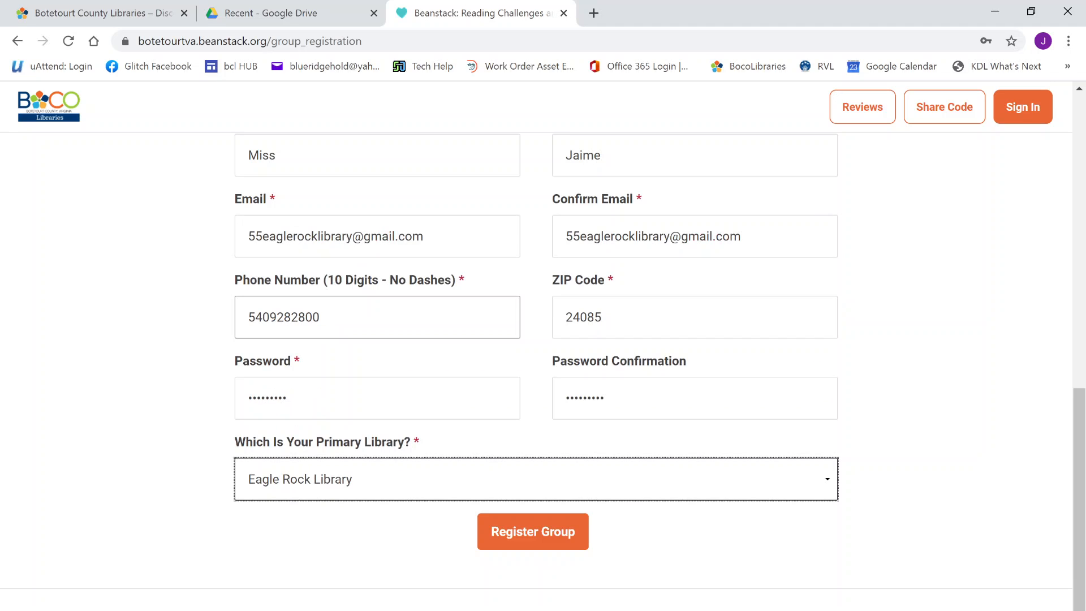
{"action": "left_click", "coordinate": [526, 536]}
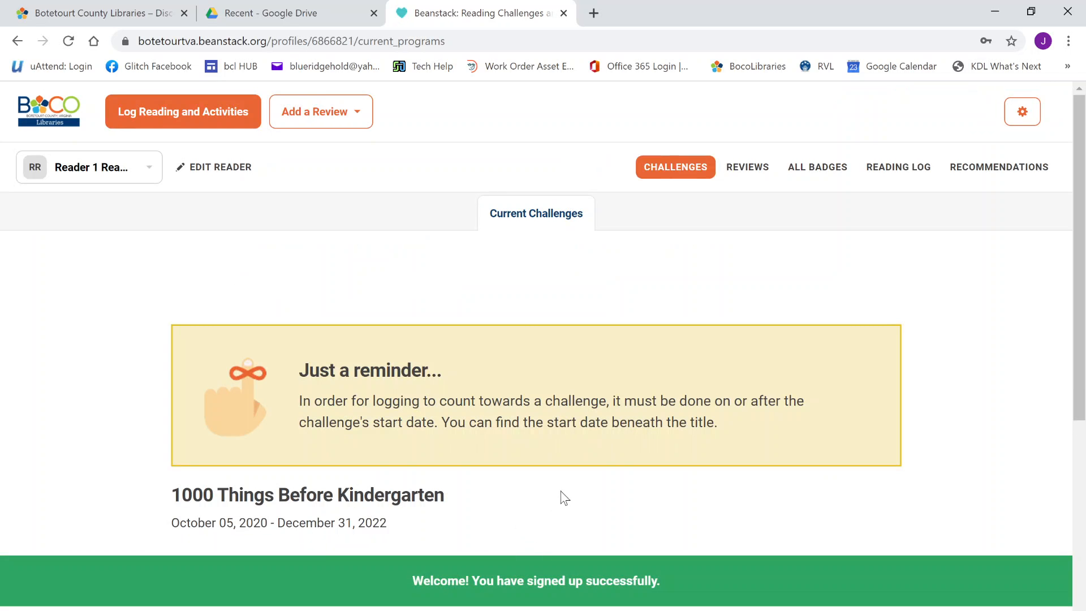
Scroll the Challenges page down to the Fall into Reading challenge
{"action": "scroll", "coordinate": [574, 502], "scroll_direction": "down", "scroll_amount": 4}
{"action": "scroll", "coordinate": [574, 502], "scroll_direction": "down", "scroll_amount": 3}
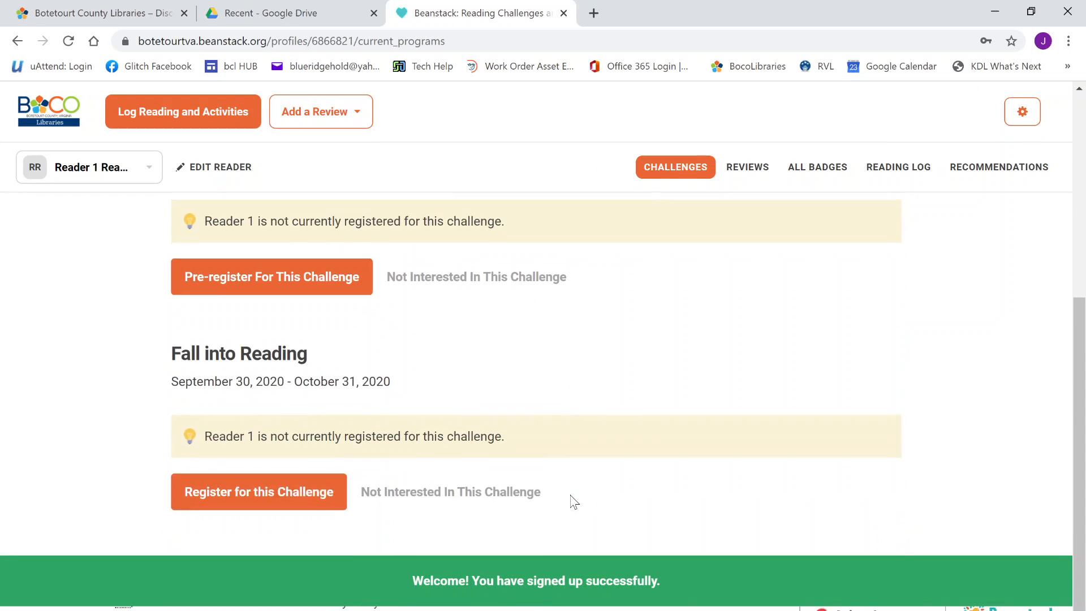
{"action": "scroll", "coordinate": [575, 502], "scroll_direction": "up", "scroll_amount": 5}
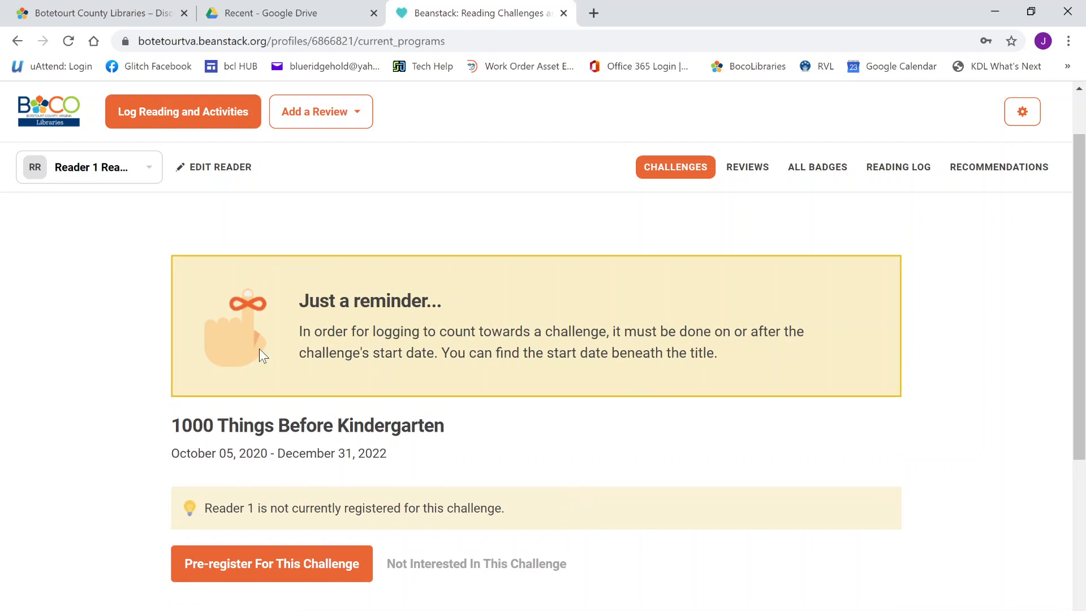
{"action": "scroll", "coordinate": [536, 457], "scroll_direction": "down", "scroll_amount": 3}
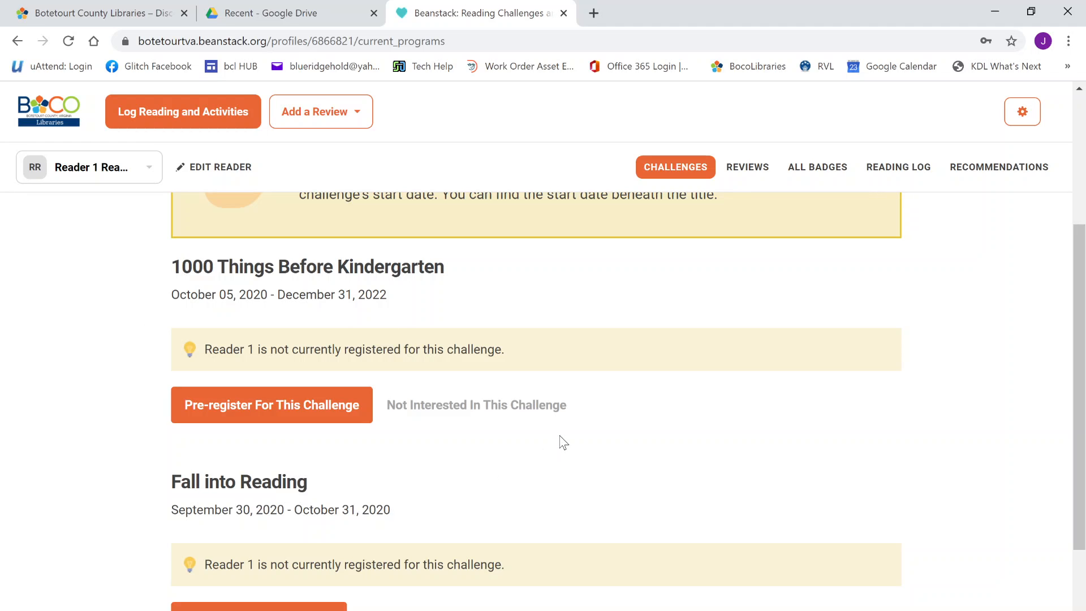
{"action": "scroll", "coordinate": [537, 443], "scroll_direction": "down", "scroll_amount": 1}
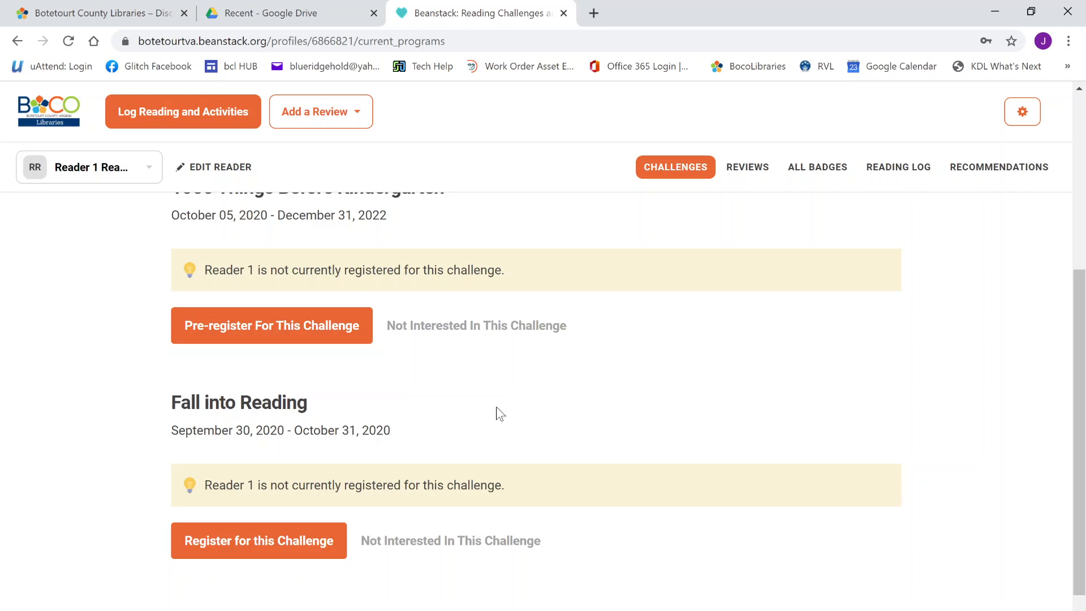
Register Reader 1 for Fall into Reading and dismiss the Badge Unlocked popup
{"action": "left_click", "coordinate": [211, 556]}
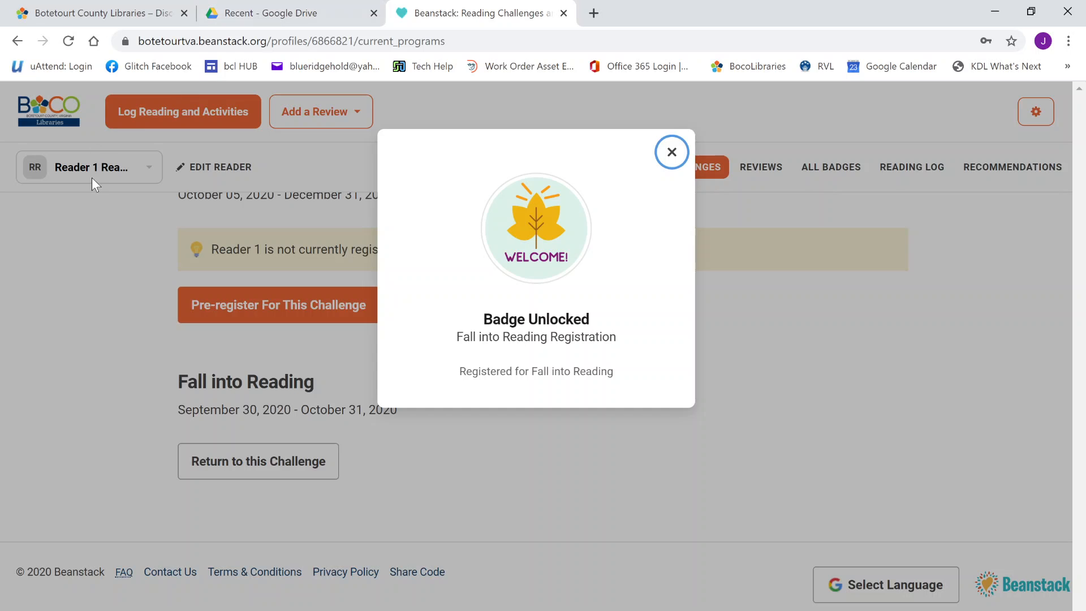
{"action": "left_click", "coordinate": [673, 153]}
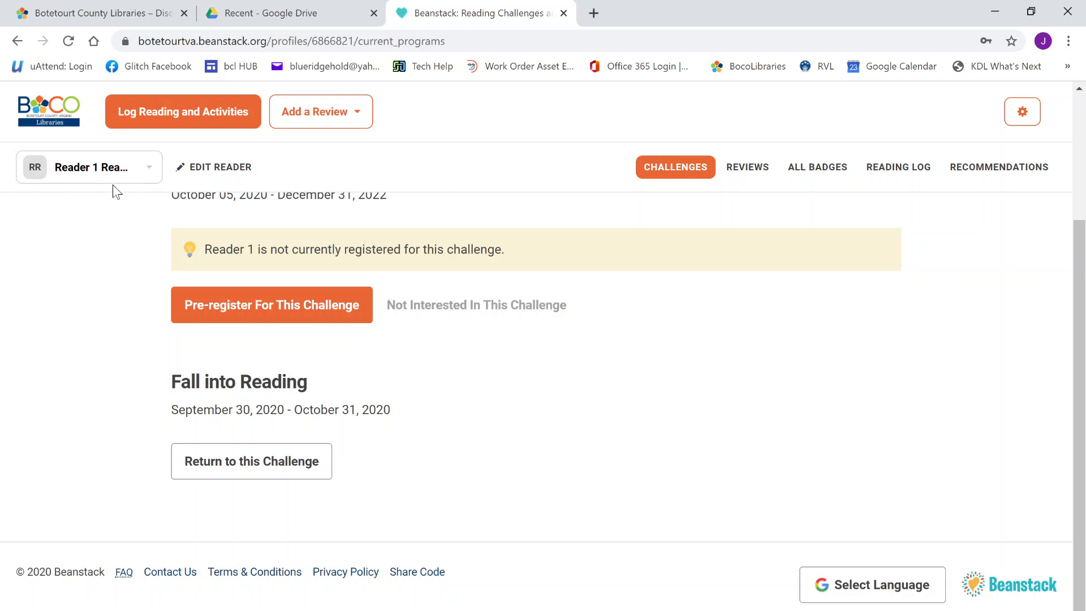
{"action": "left_click", "coordinate": [153, 177]}
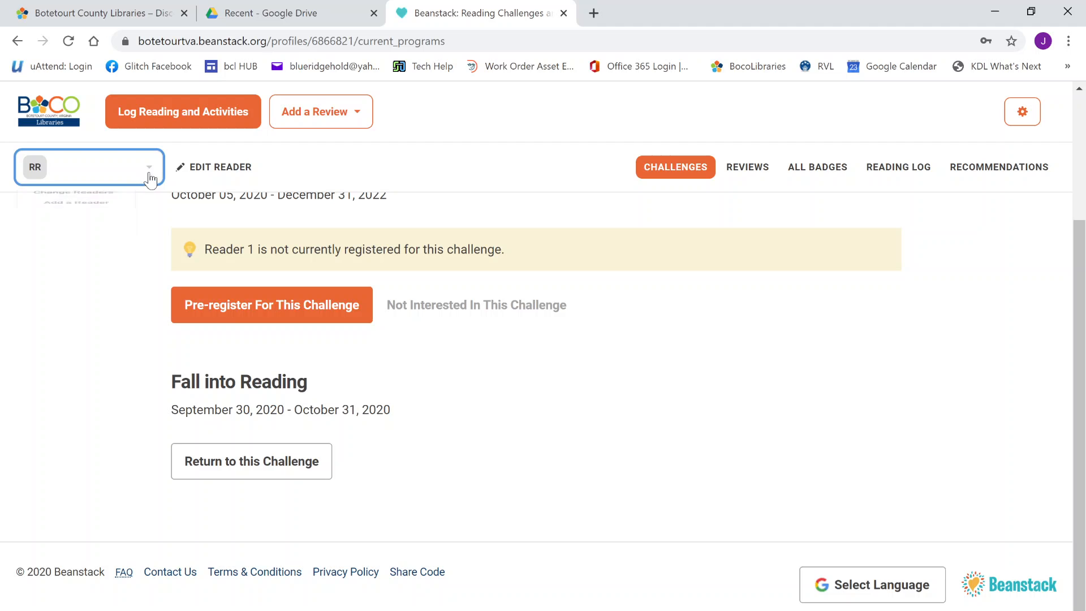
Go to Change Readers to see the reader cards for Reader 1 through Reader 5
{"action": "left_click", "coordinate": [147, 183]}
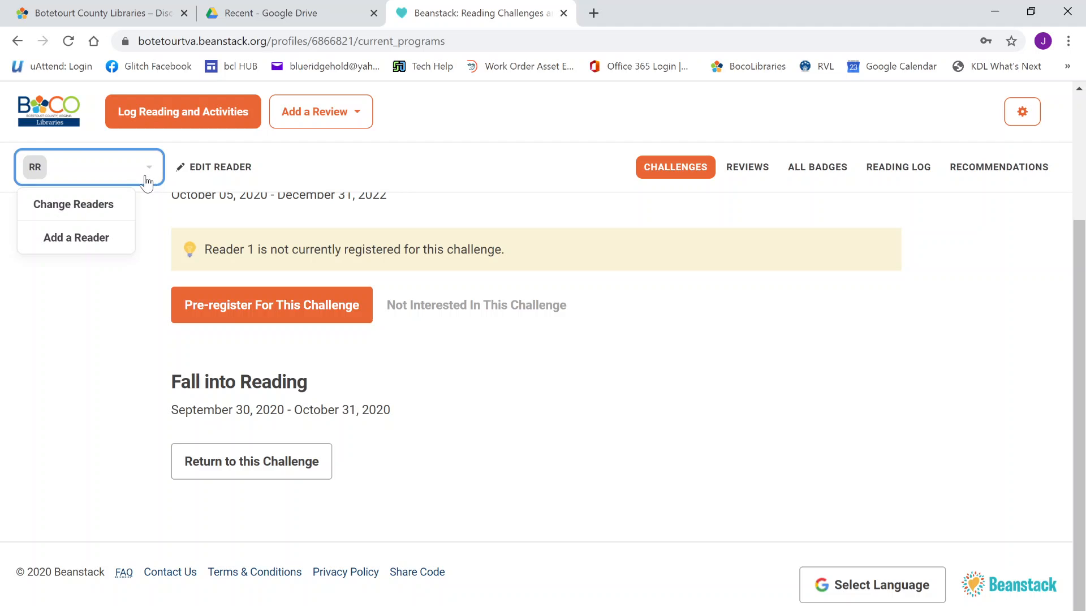
{"action": "left_click", "coordinate": [110, 217]}
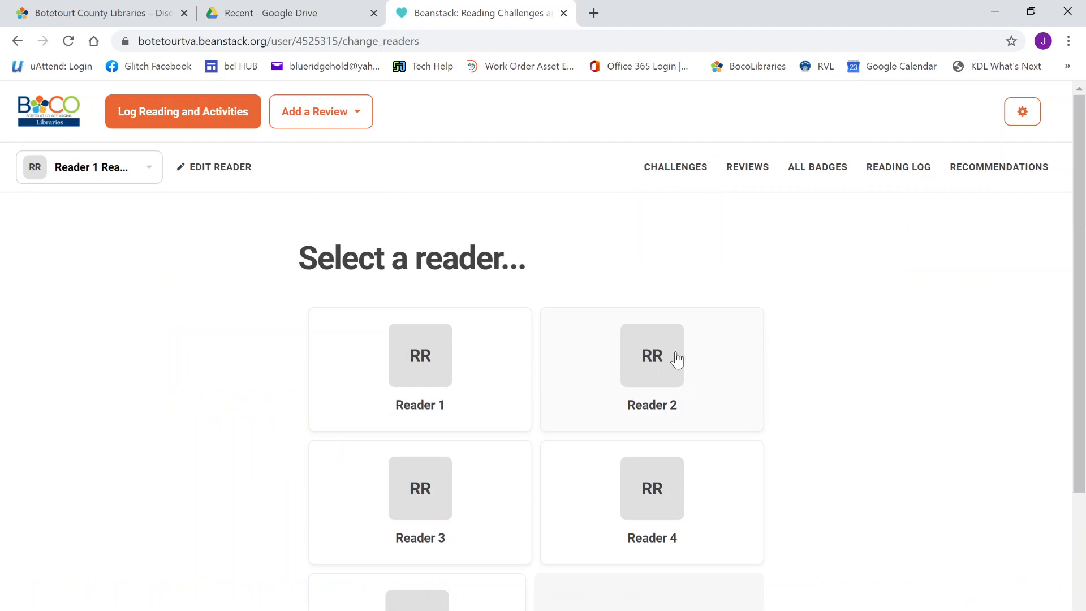
{"action": "scroll", "coordinate": [813, 362], "scroll_direction": "down", "scroll_amount": 2}
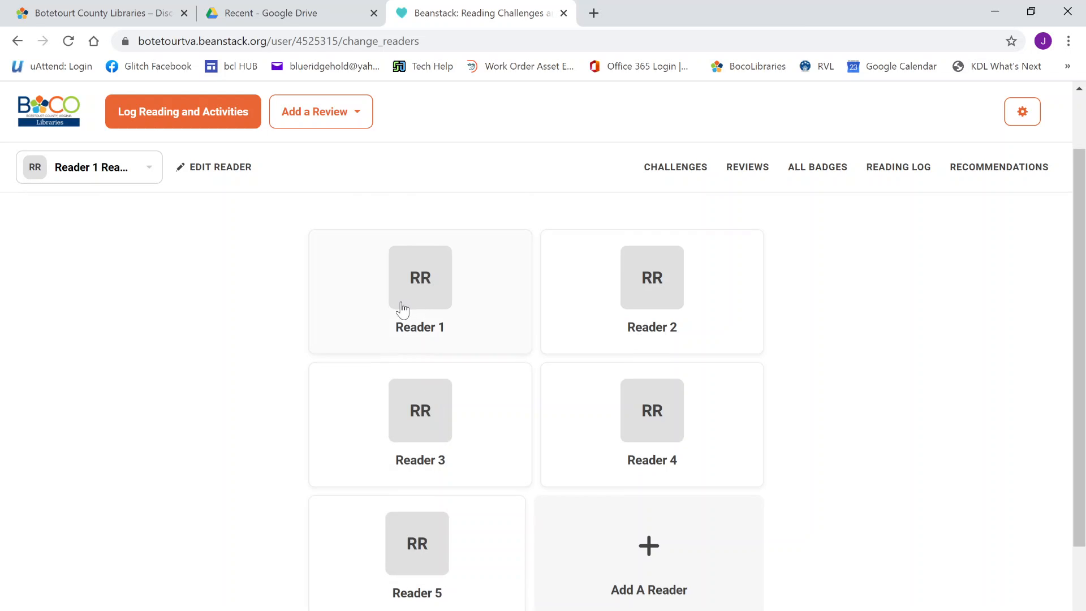
Open Reader 1's Personalize Reader page and review its email notification, sharing and delete-reader options
{"action": "left_click", "coordinate": [201, 169]}
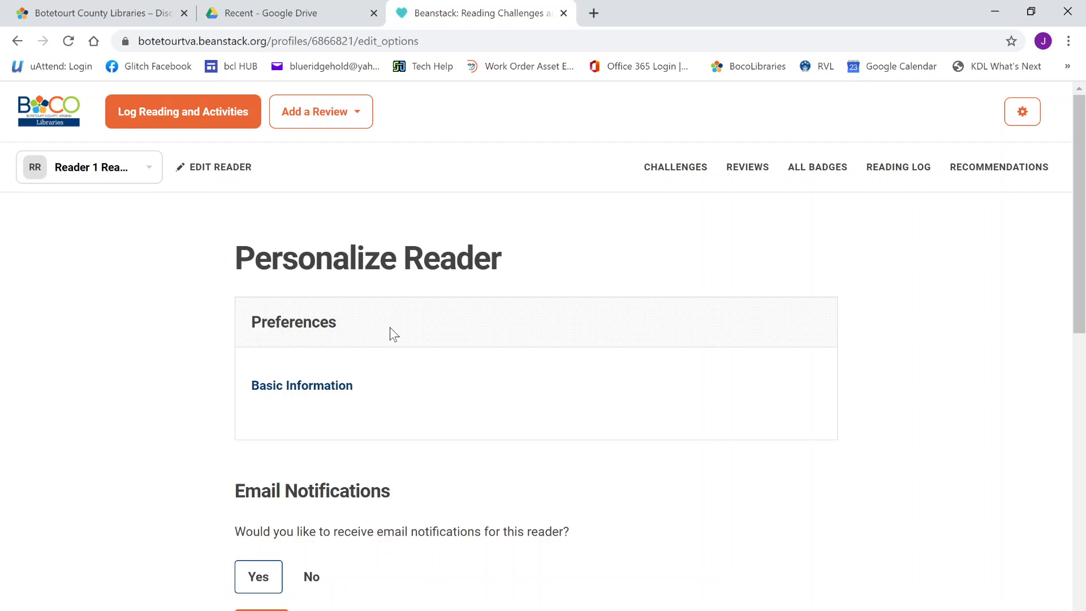
{"action": "scroll", "coordinate": [395, 357], "scroll_direction": "down", "scroll_amount": 3}
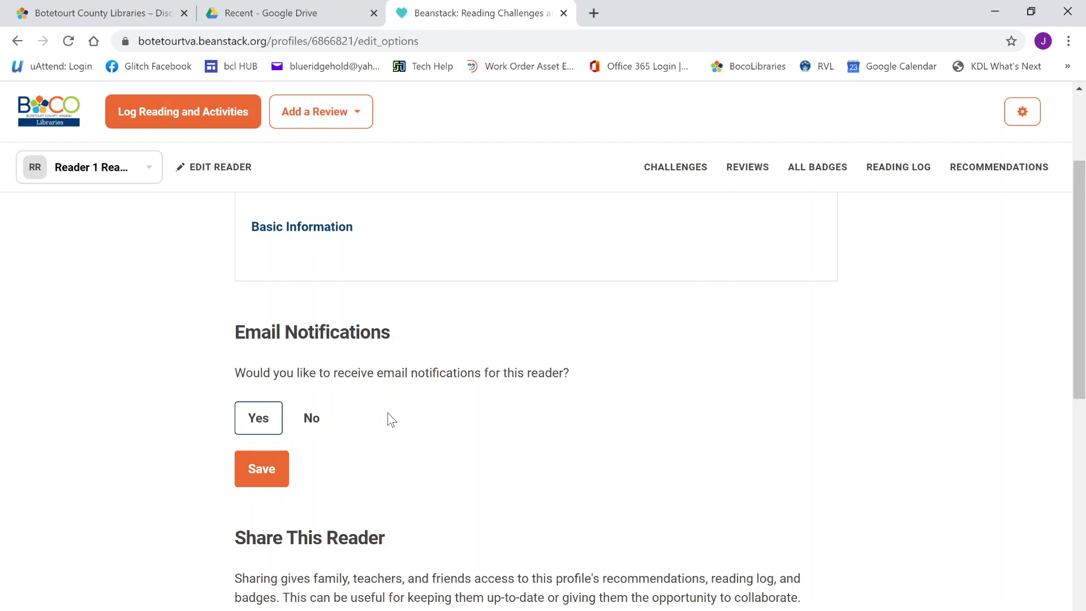
{"action": "scroll", "coordinate": [391, 419], "scroll_direction": "down", "scroll_amount": 4}
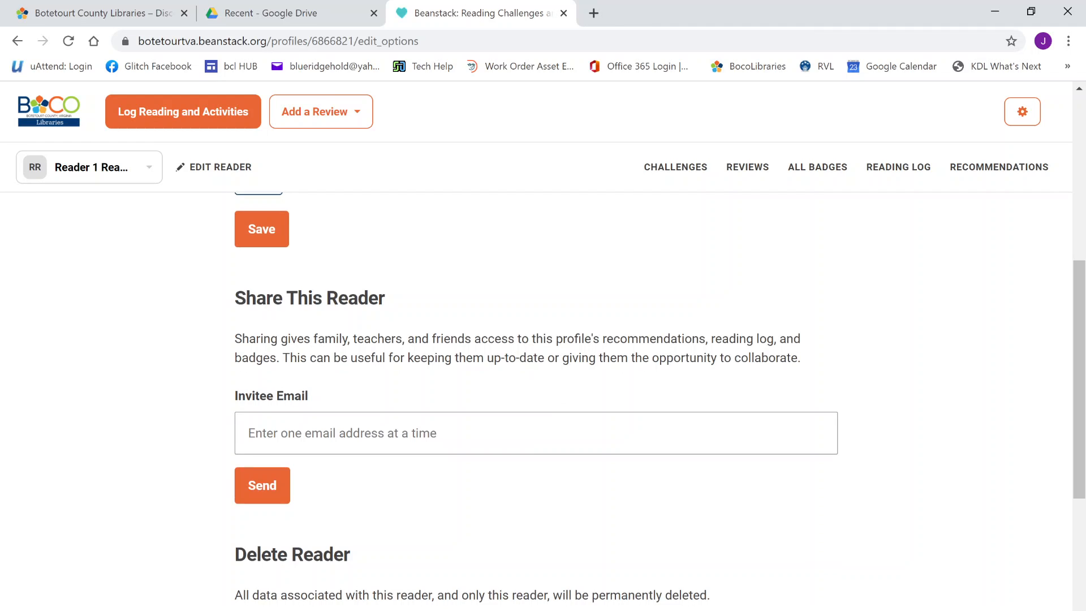
{"action": "scroll", "coordinate": [540, 449], "scroll_direction": "down", "scroll_amount": 4}
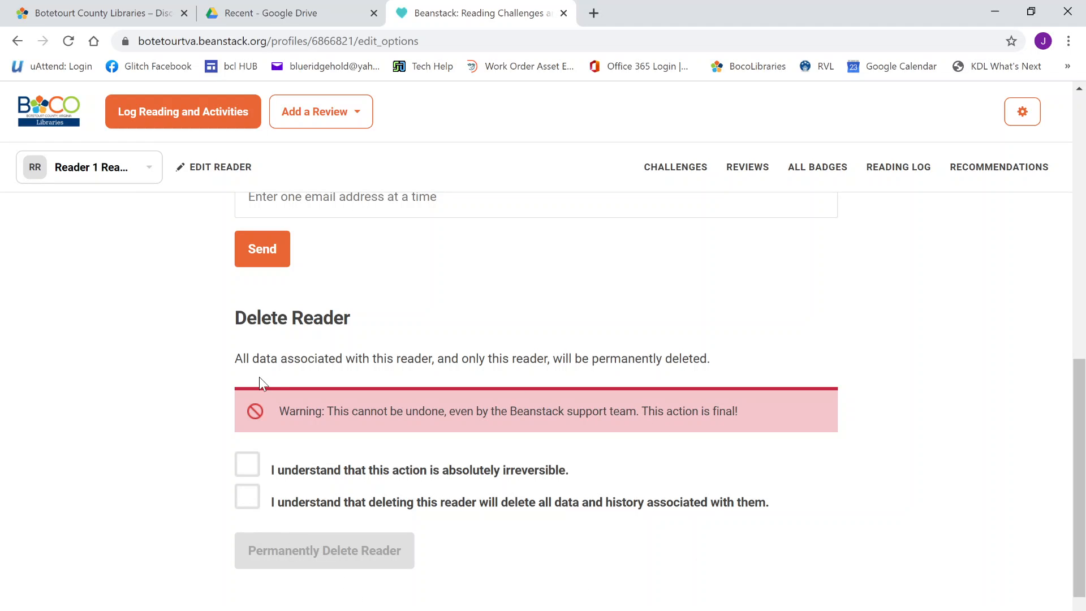
{"action": "scroll", "coordinate": [328, 385], "scroll_direction": "up", "scroll_amount": 10}
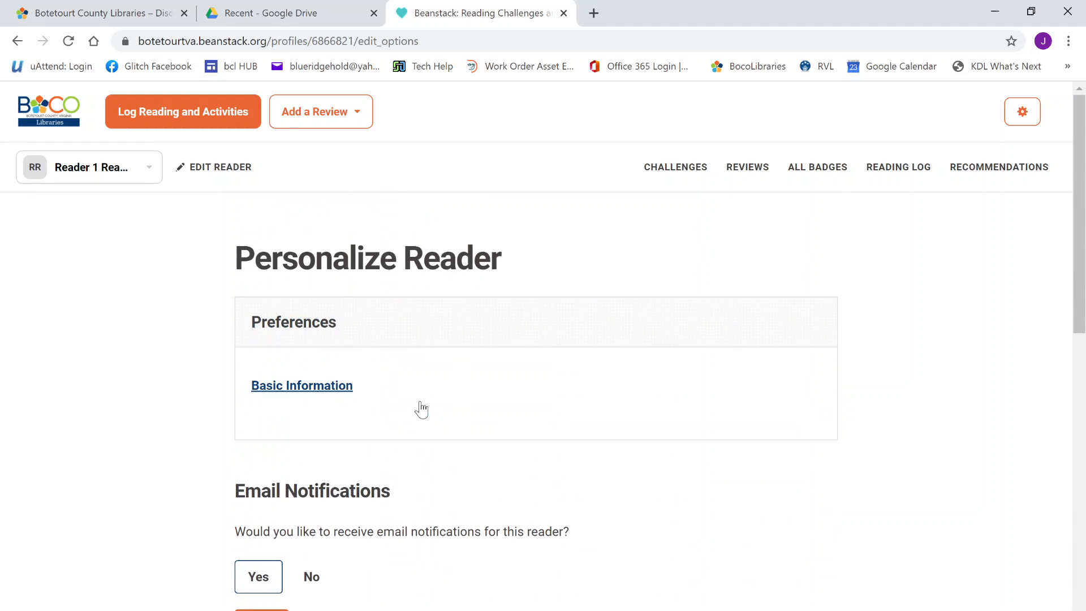
Set Reader 1's age to 3, replace the first name with the child's name, and save
{"action": "left_click", "coordinate": [315, 387]}
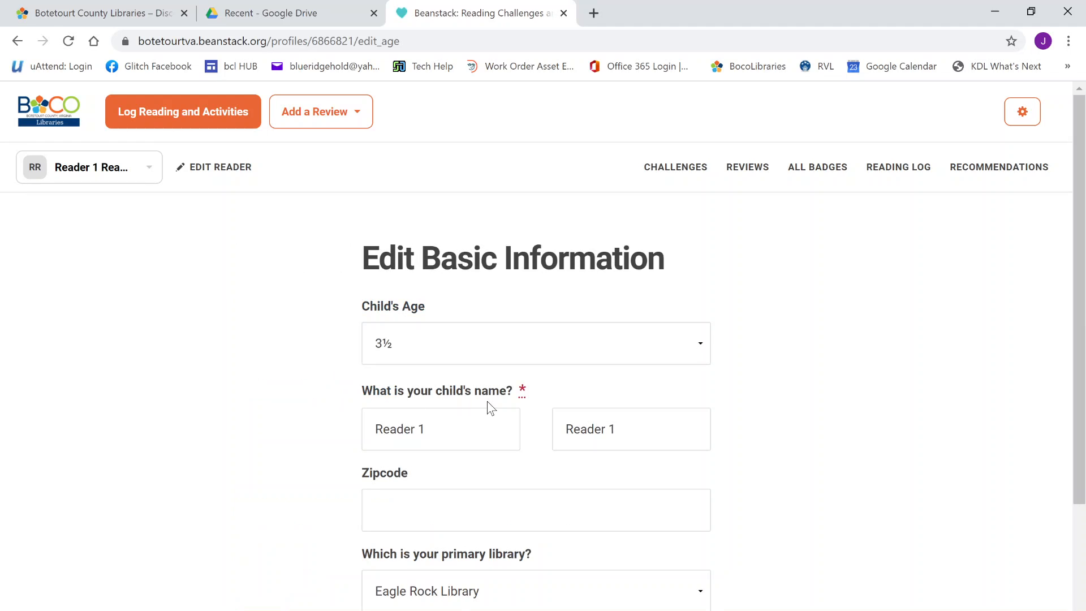
{"action": "left_click", "coordinate": [484, 345]}
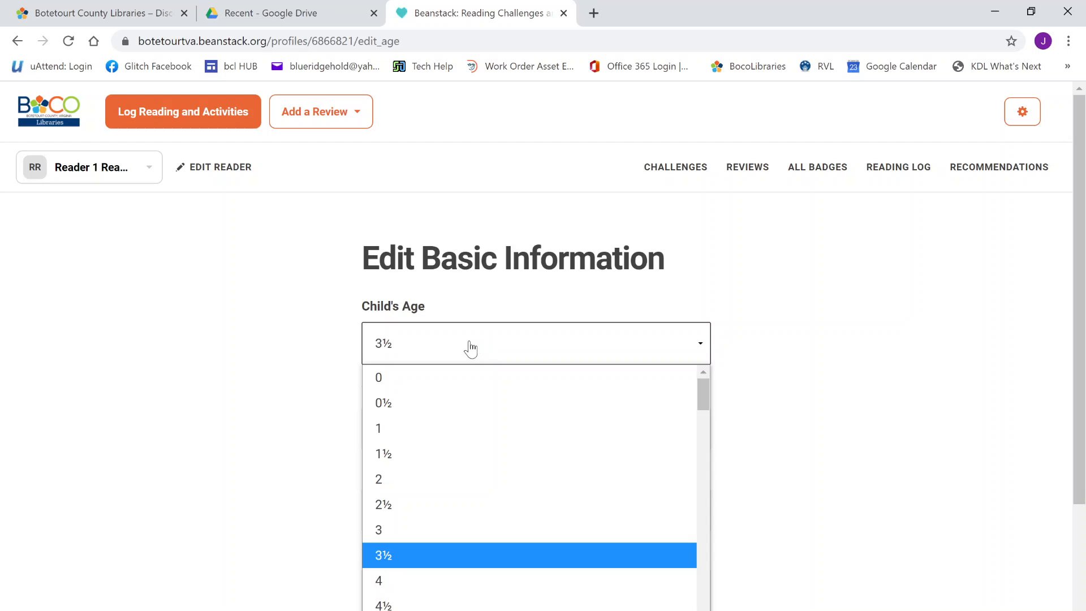
{"action": "left_click", "coordinate": [445, 531]}
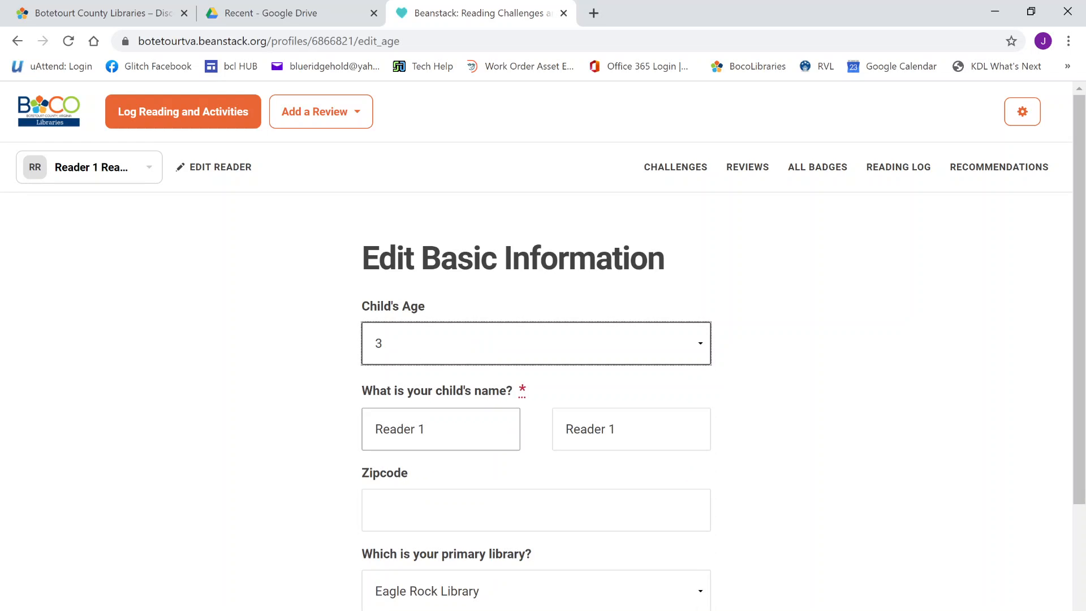
{"action": "left_click", "coordinate": [436, 429]}
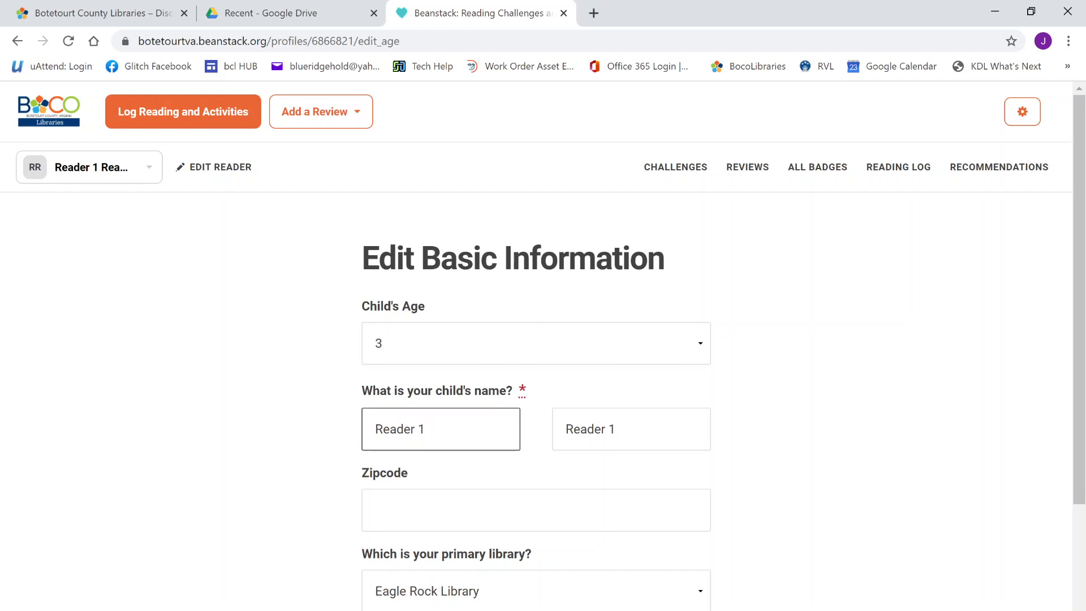
{"action": "left_click_drag", "start_coordinate": [434, 430], "coordinate": [368, 433]}
{"action": "type", "text": "Sally"}
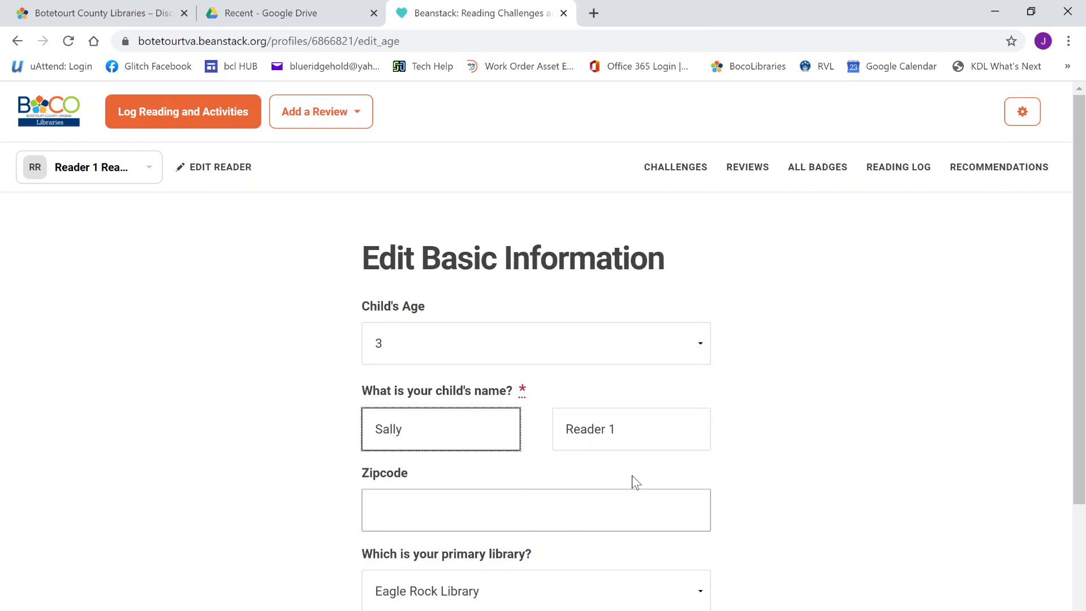
{"action": "scroll", "coordinate": [632, 478], "scroll_direction": "down", "scroll_amount": 3}
{"action": "left_click", "coordinate": [388, 481]}
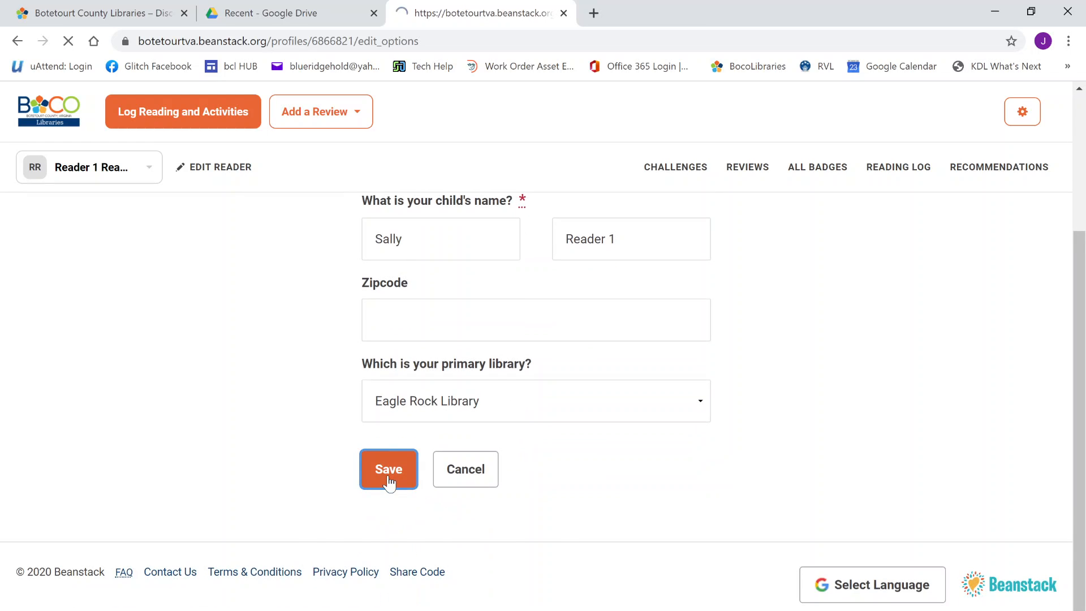
Switch the active class reader to Reader 2
{"action": "left_click", "coordinate": [134, 176]}
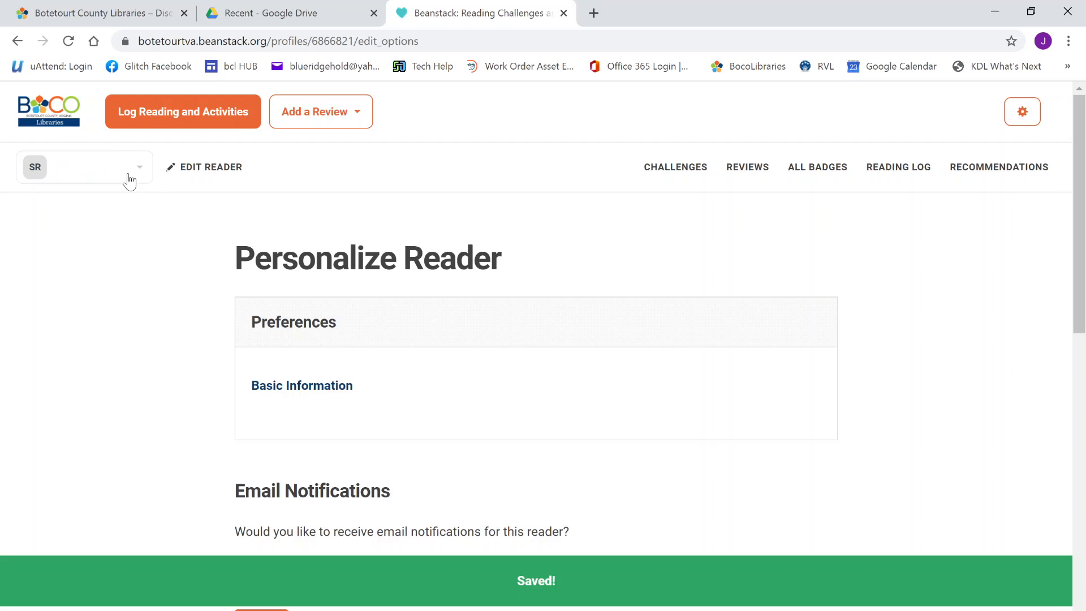
{"action": "left_click", "coordinate": [110, 204]}
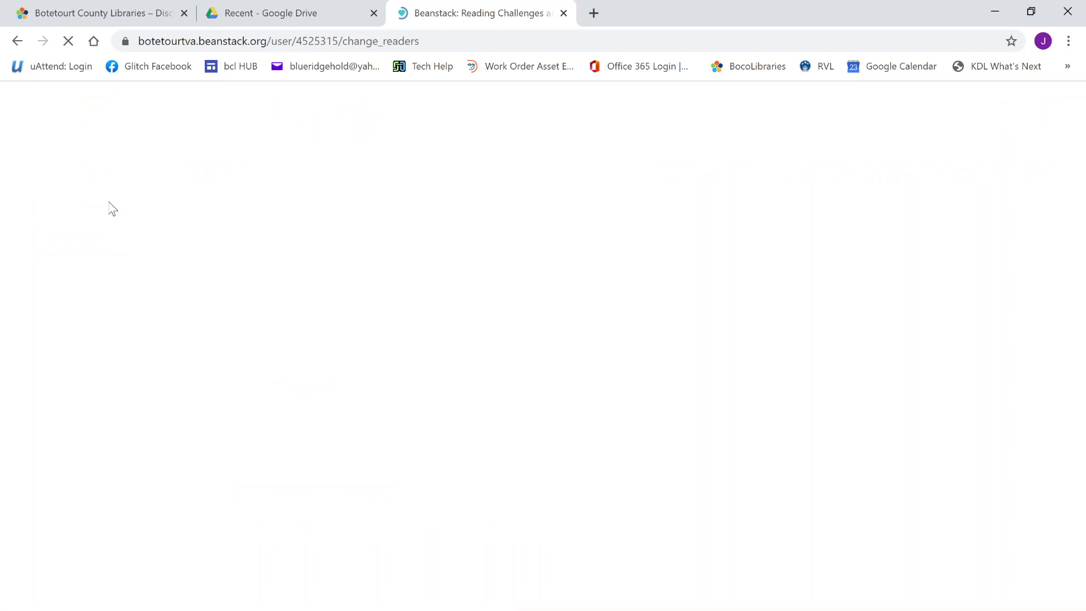
{"action": "left_click", "coordinate": [439, 355]}
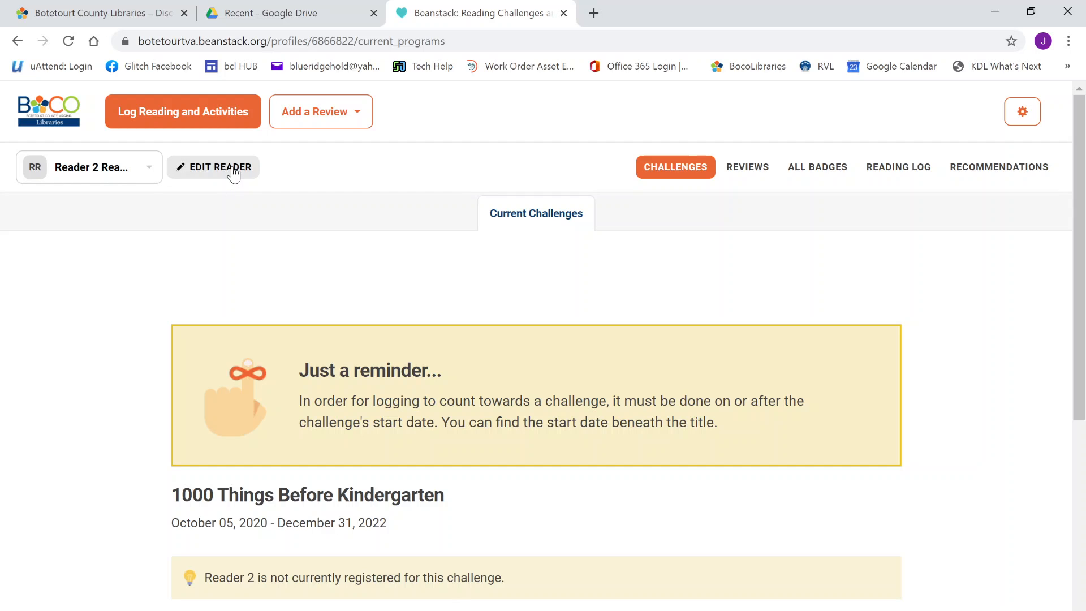
Register Reader 2 for Fall into Reading, dismiss the badge popup, and open its reader settings
{"action": "scroll", "coordinate": [340, 368], "scroll_direction": "down", "scroll_amount": 5}
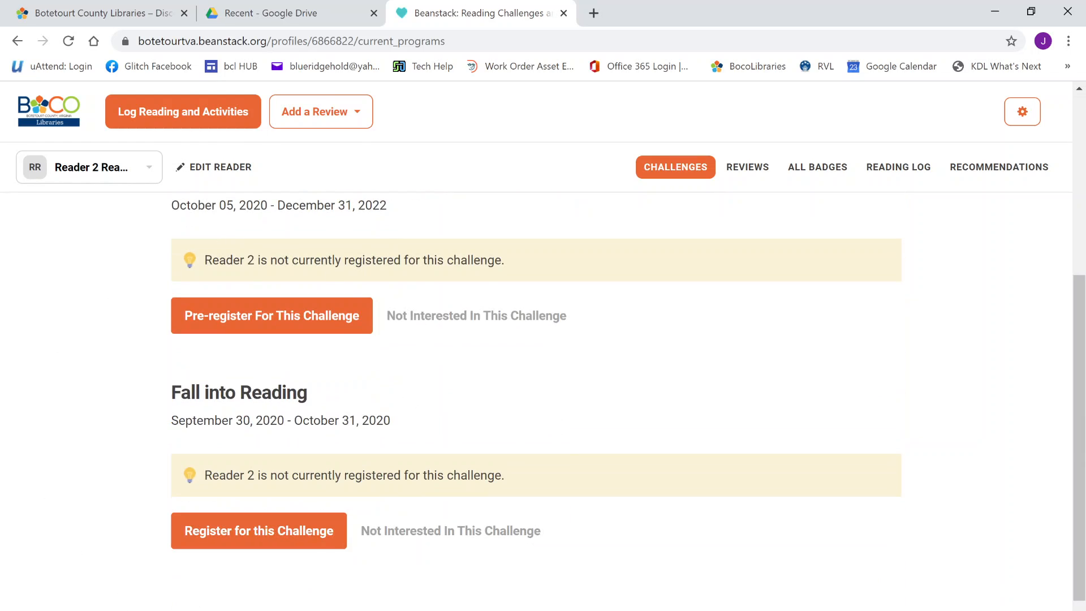
{"action": "scroll", "coordinate": [340, 340], "scroll_direction": "up", "scroll_amount": 1}
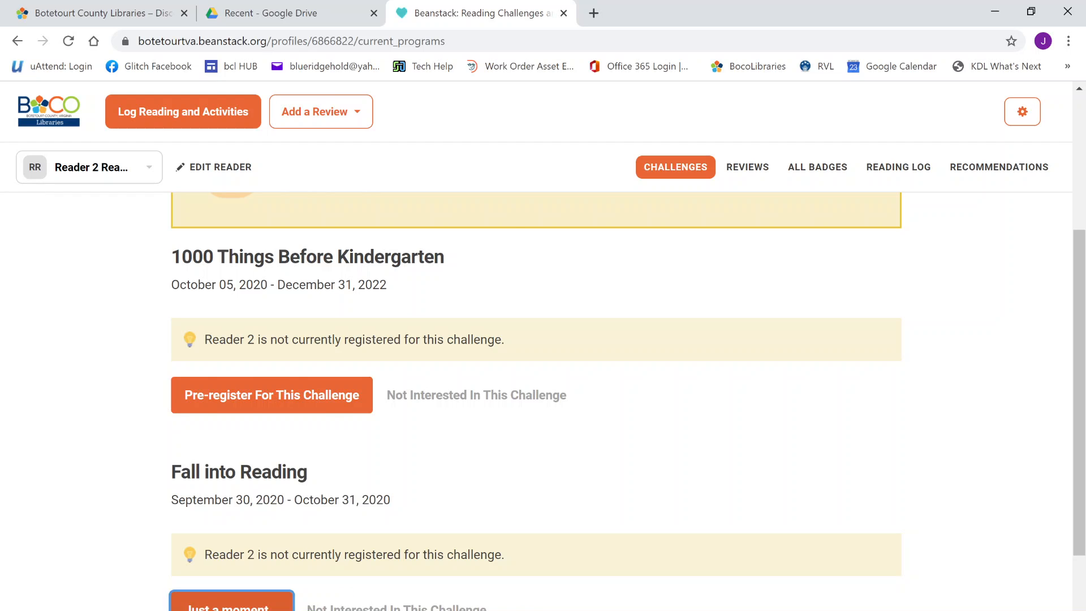
{"action": "left_click", "coordinate": [312, 600]}
{"action": "left_click", "coordinate": [672, 151]}
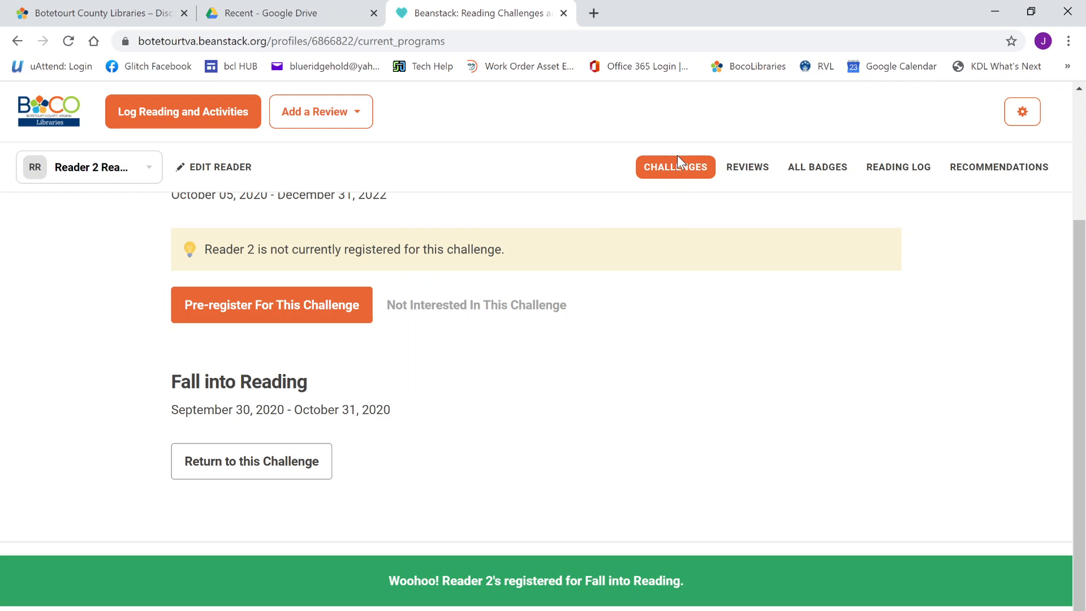
{"action": "left_click", "coordinate": [229, 172]}
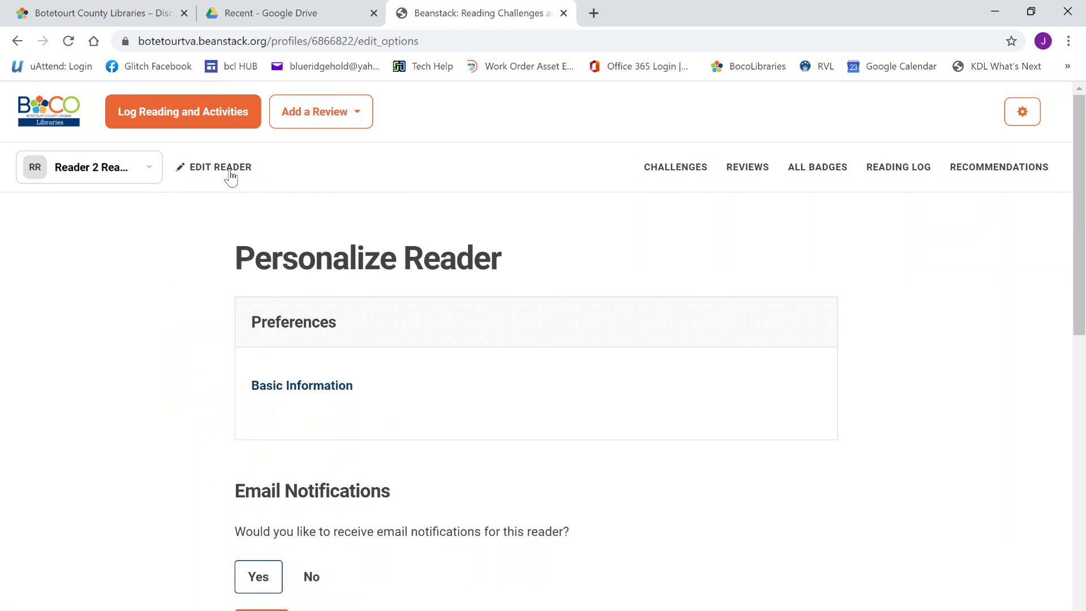
Set Reader 2's age to 4½, enter the child's first name, and save the basic information
{"action": "left_click", "coordinate": [302, 385]}
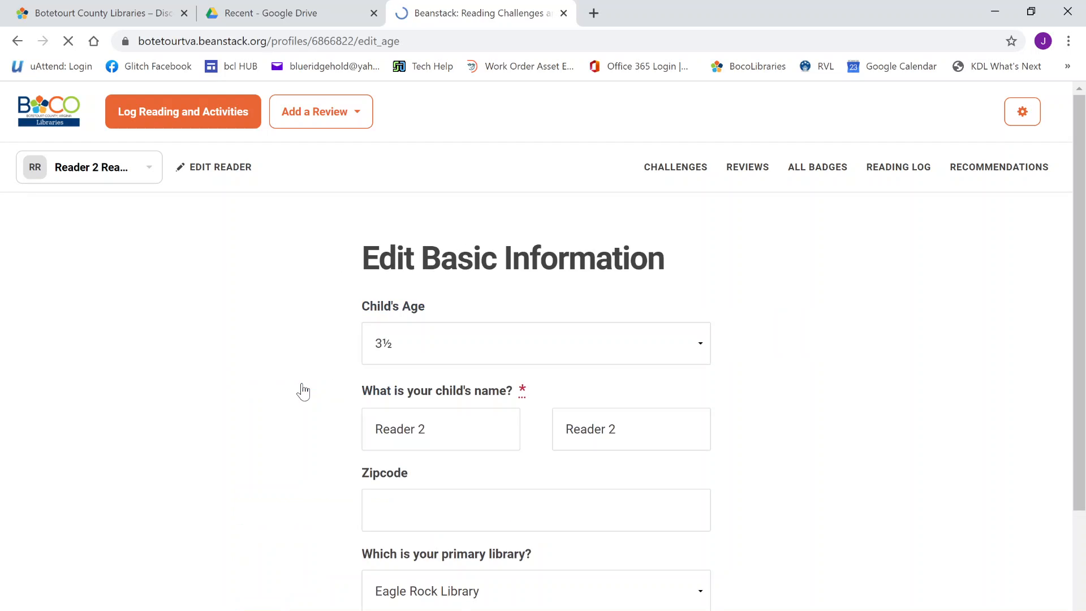
{"action": "left_click", "coordinate": [467, 356]}
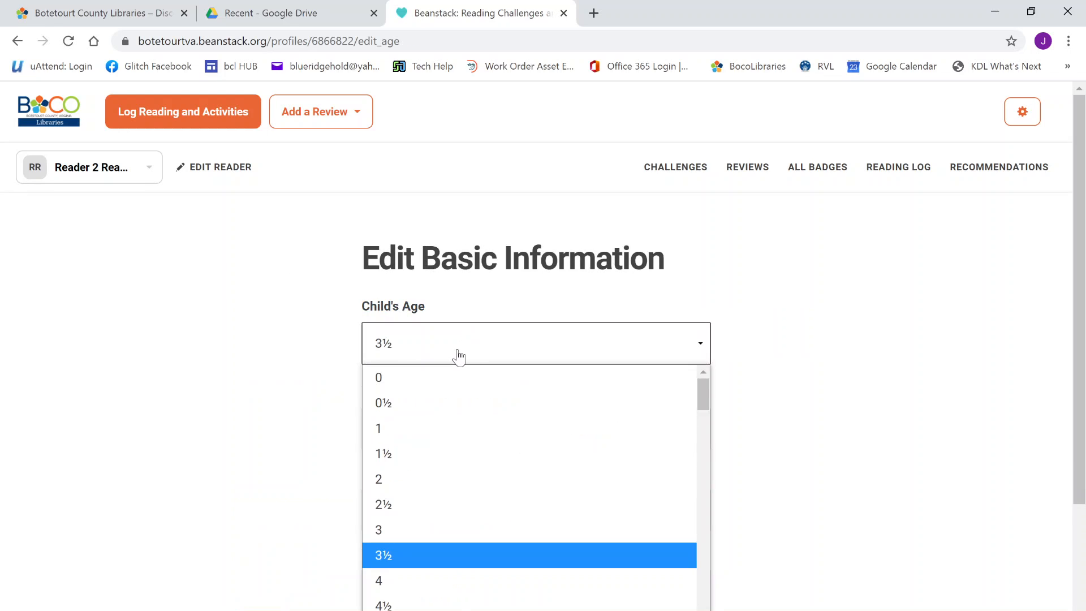
{"action": "left_click", "coordinate": [446, 603]}
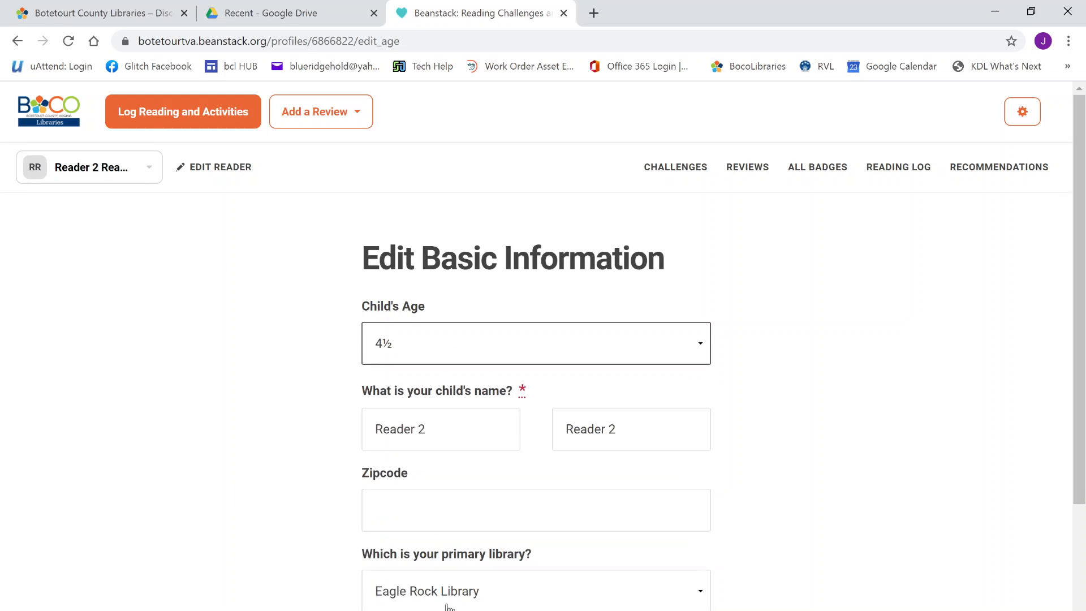
{"action": "key", "text": "Tab"}
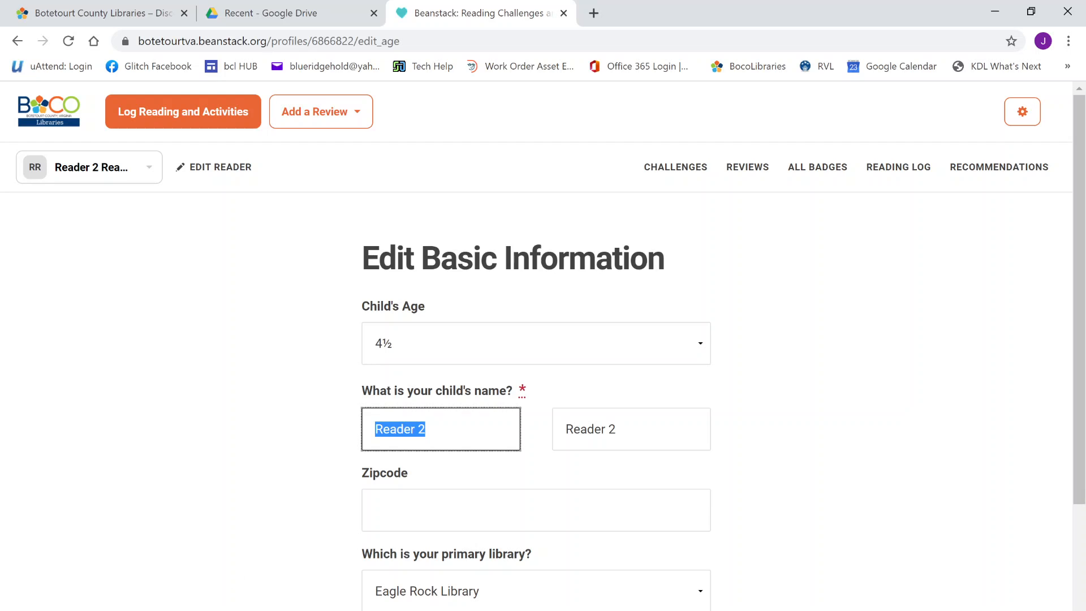
{"action": "type", "text": "June"}
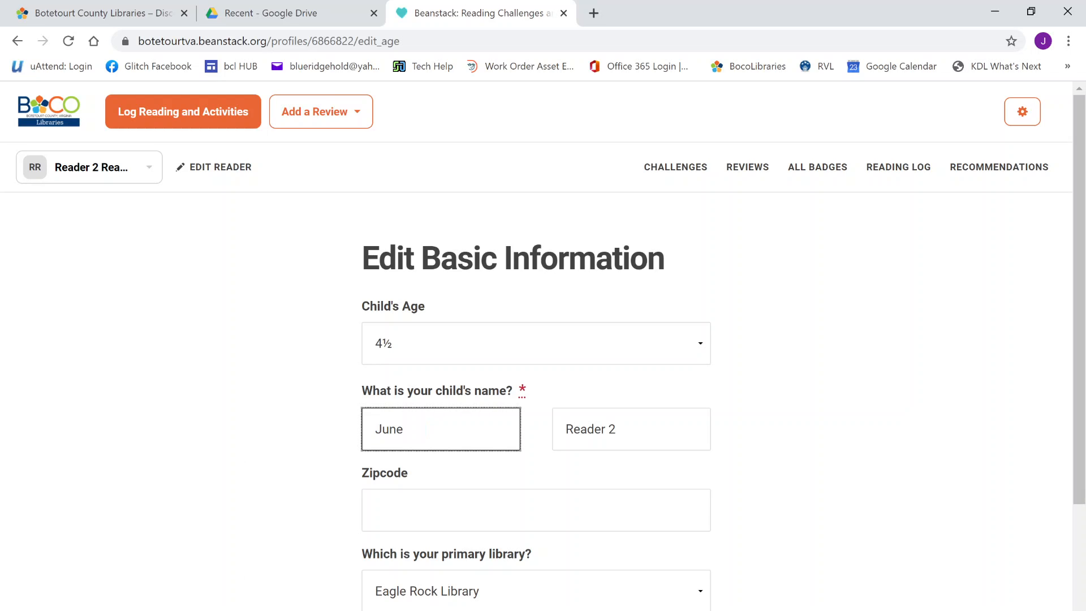
{"action": "scroll", "coordinate": [577, 575], "scroll_direction": "down", "scroll_amount": 3}
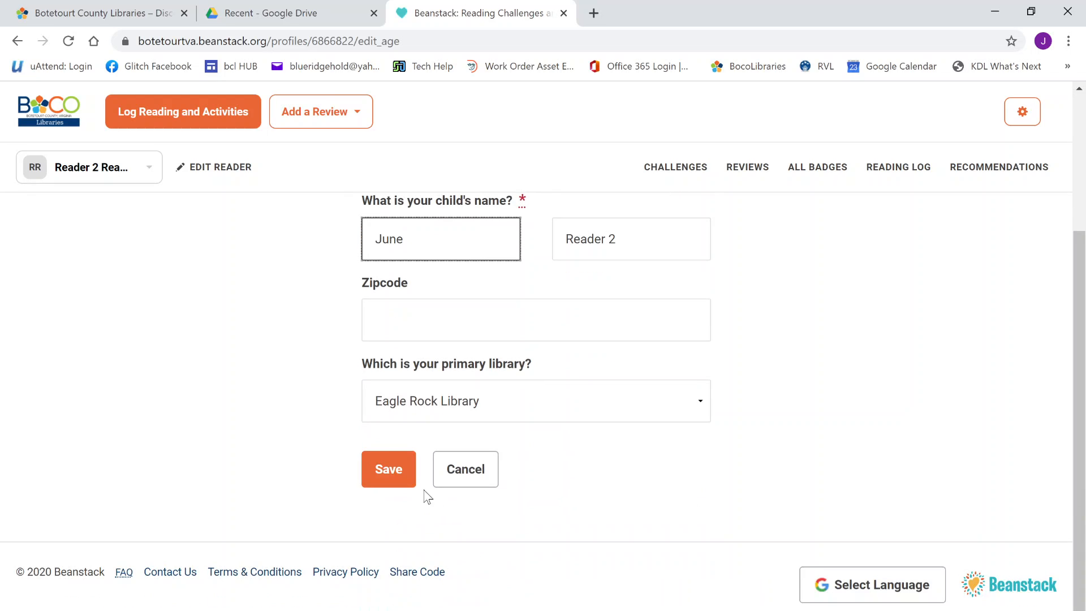
{"action": "left_click", "coordinate": [383, 473]}
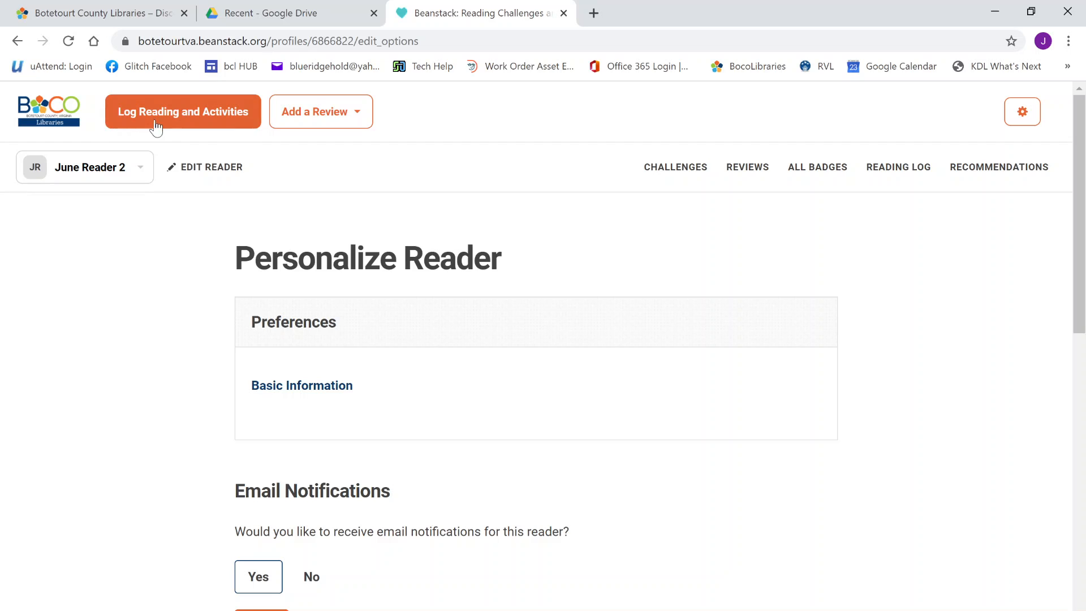
Begin a reading-minutes log entry for the student's profile dated September 30, 2020
{"action": "left_click", "coordinate": [191, 125]}
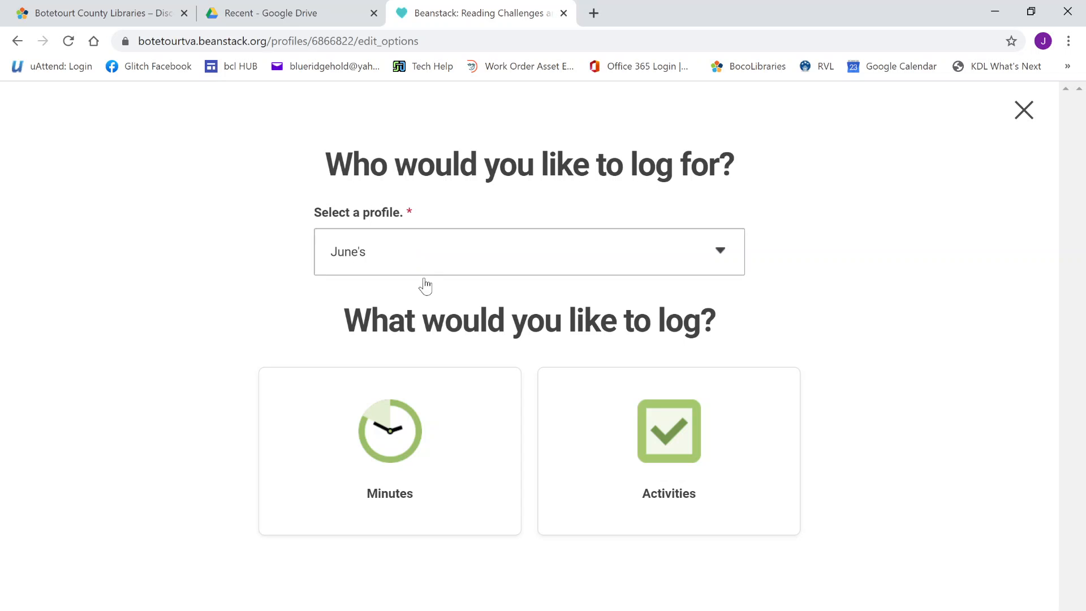
{"action": "left_click", "coordinate": [471, 276]}
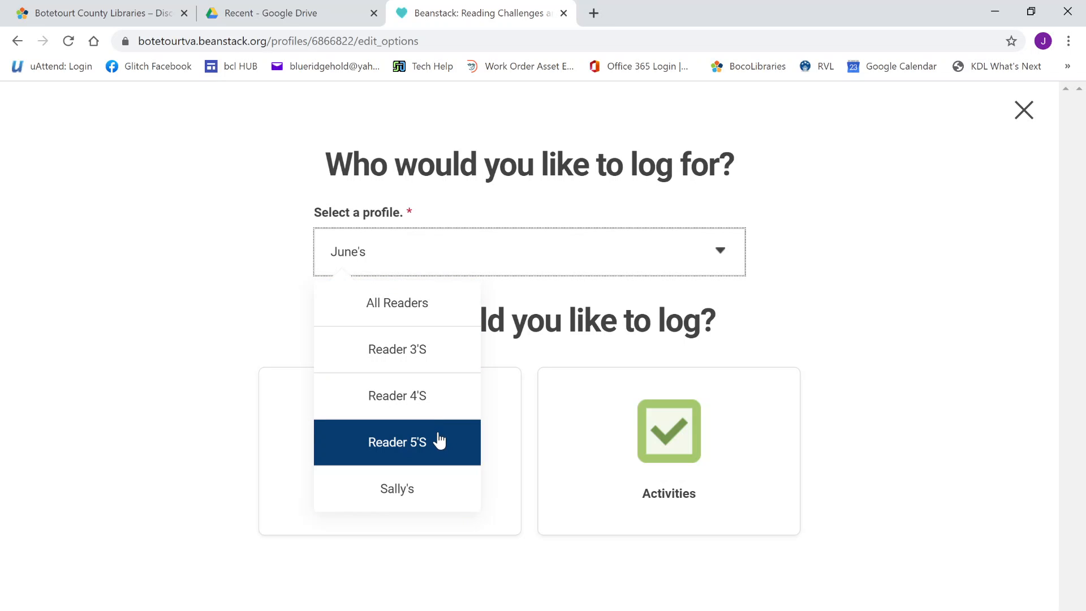
{"action": "left_click", "coordinate": [436, 498]}
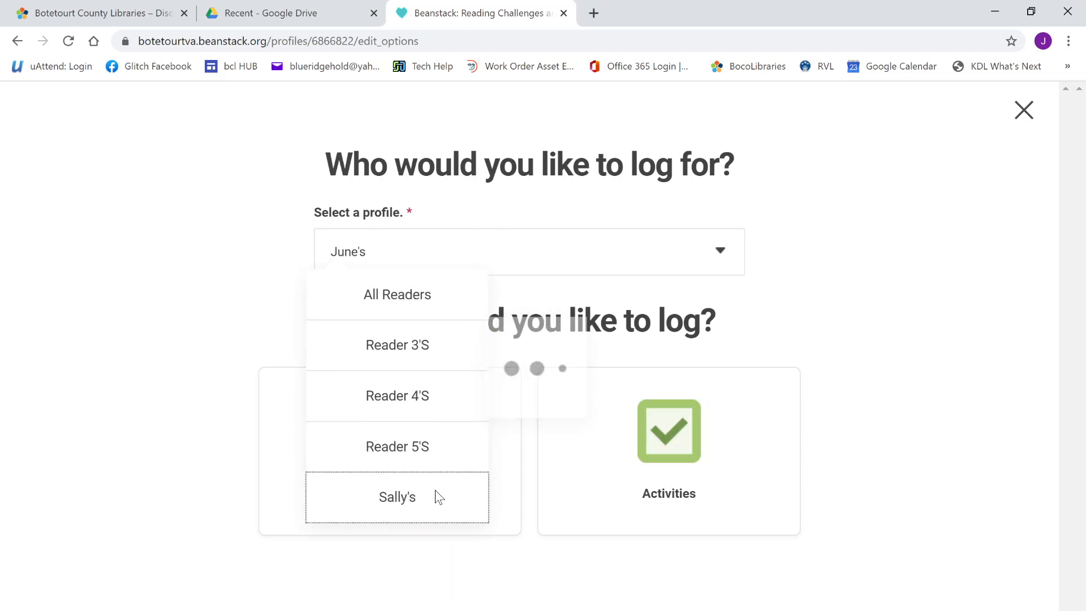
{"action": "left_click", "coordinate": [413, 448]}
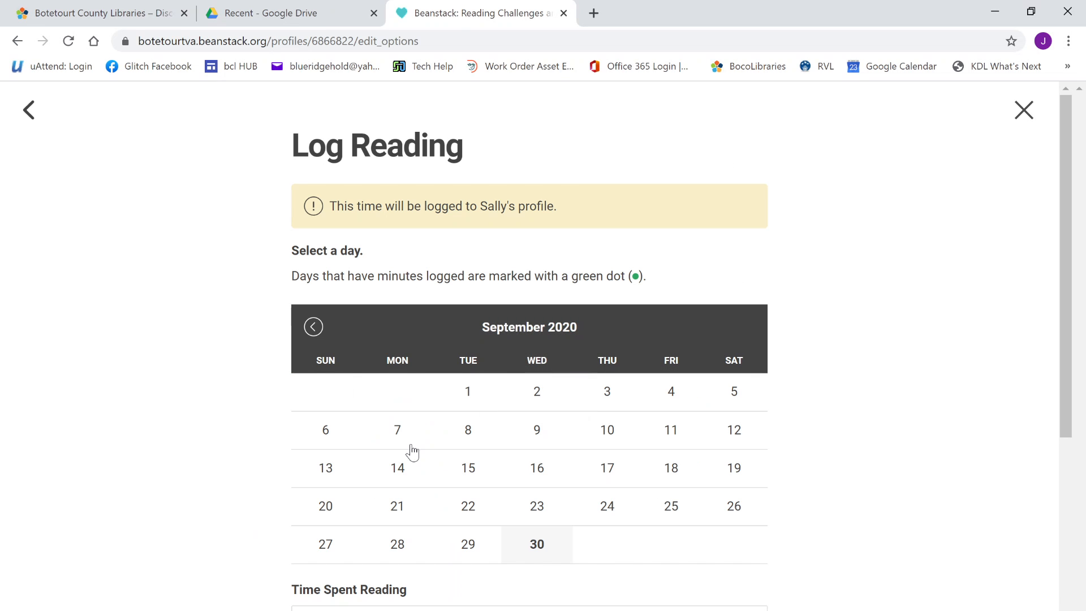
{"action": "scroll", "coordinate": [605, 444], "scroll_direction": "down", "scroll_amount": 3}
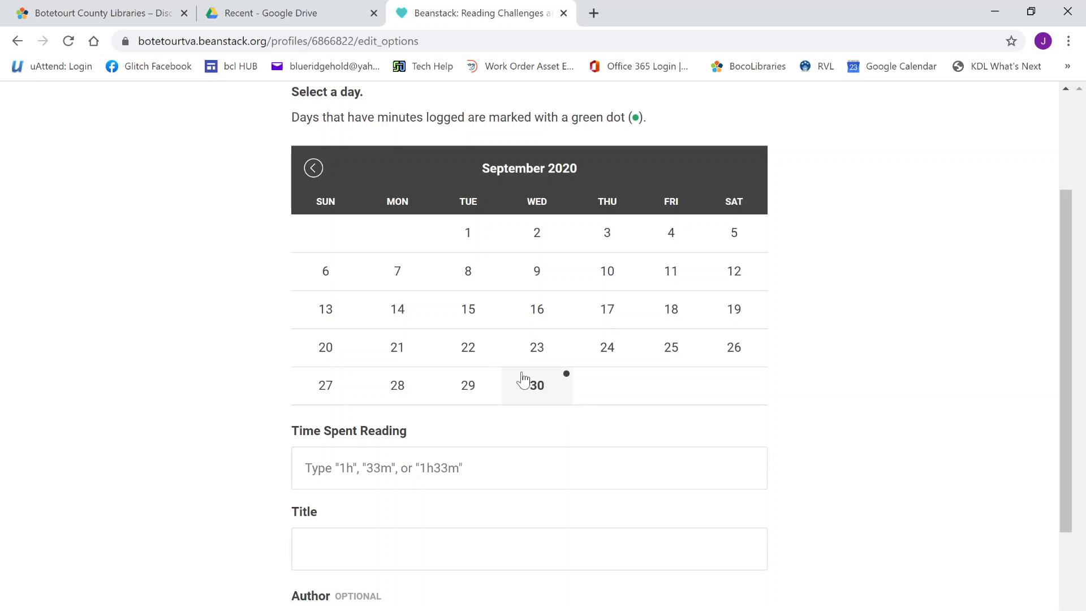
{"action": "left_click", "coordinate": [526, 394]}
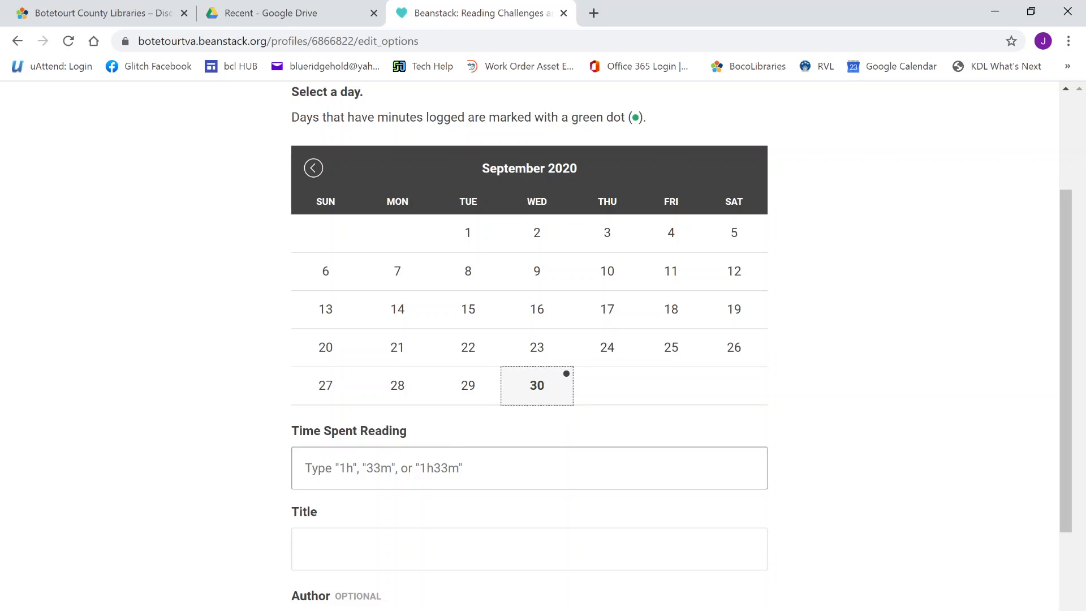
Enter 1h of reading time and select The Lorax by Dr. Seuss as the title
{"action": "left_click", "coordinate": [509, 469]}
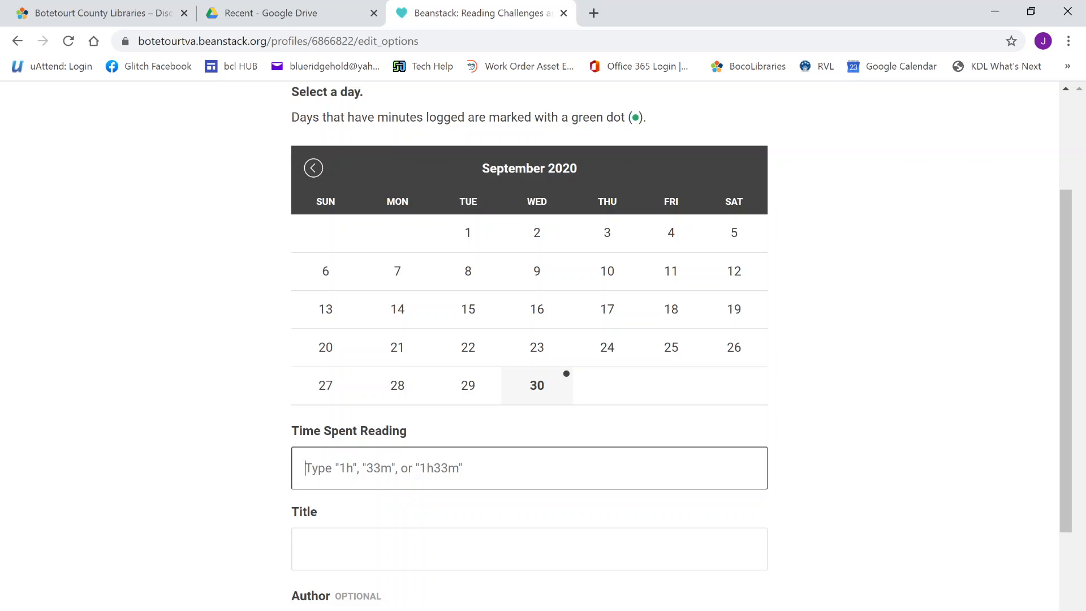
{"action": "type", "text": "1"}
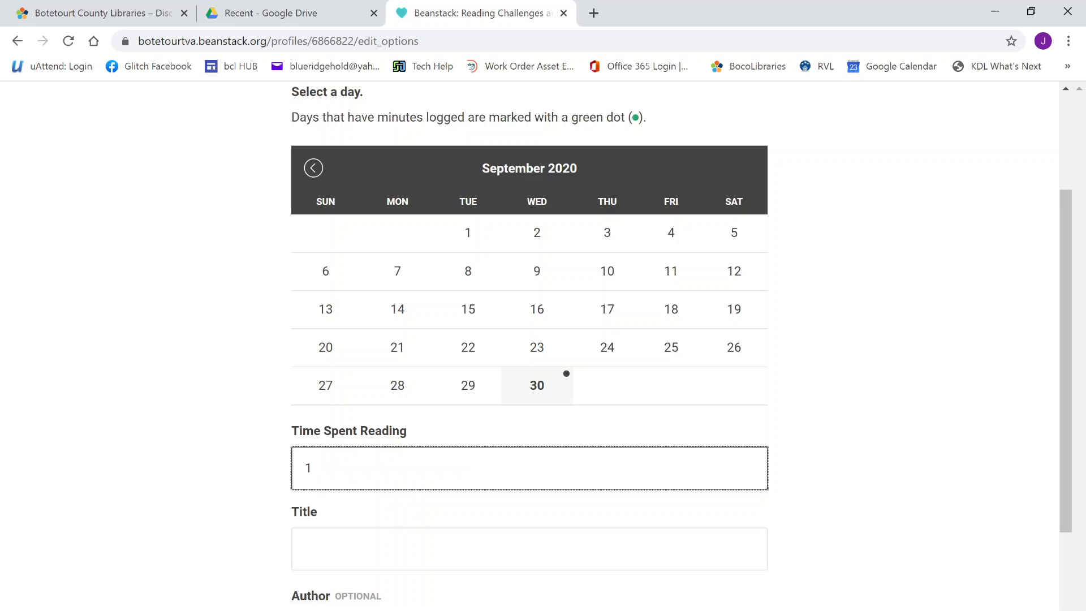
{"action": "type", "text": "h"}
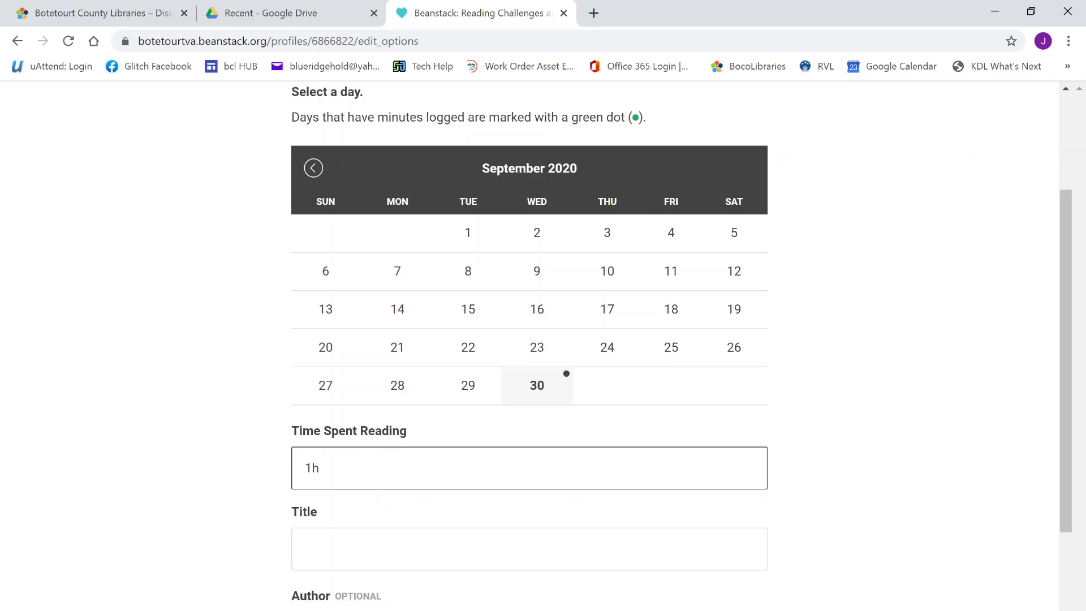
{"action": "key", "text": "Tab"}
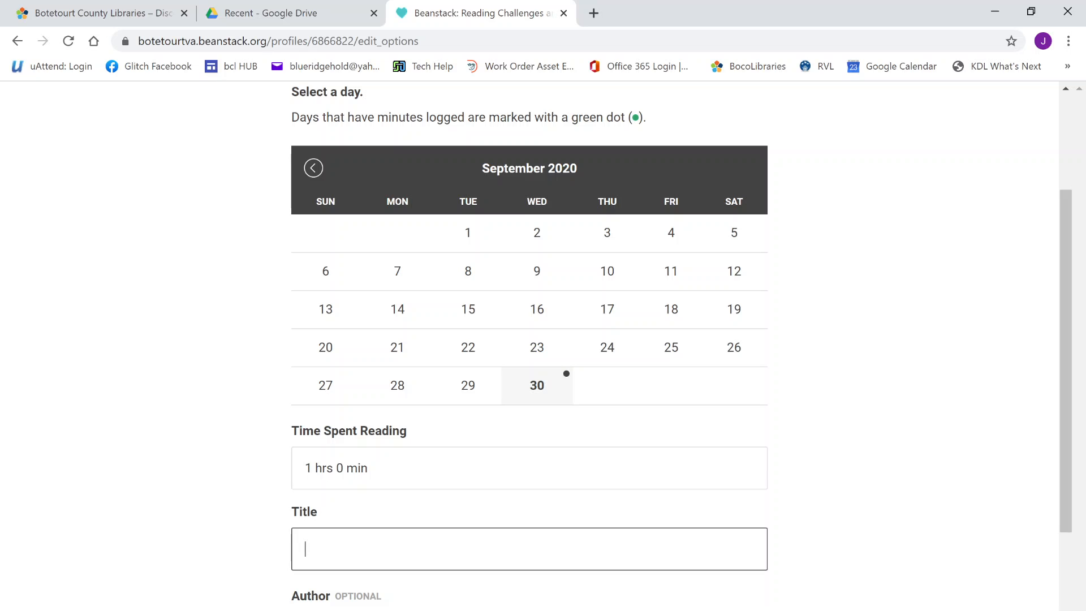
{"action": "type", "text": "The Lor"}
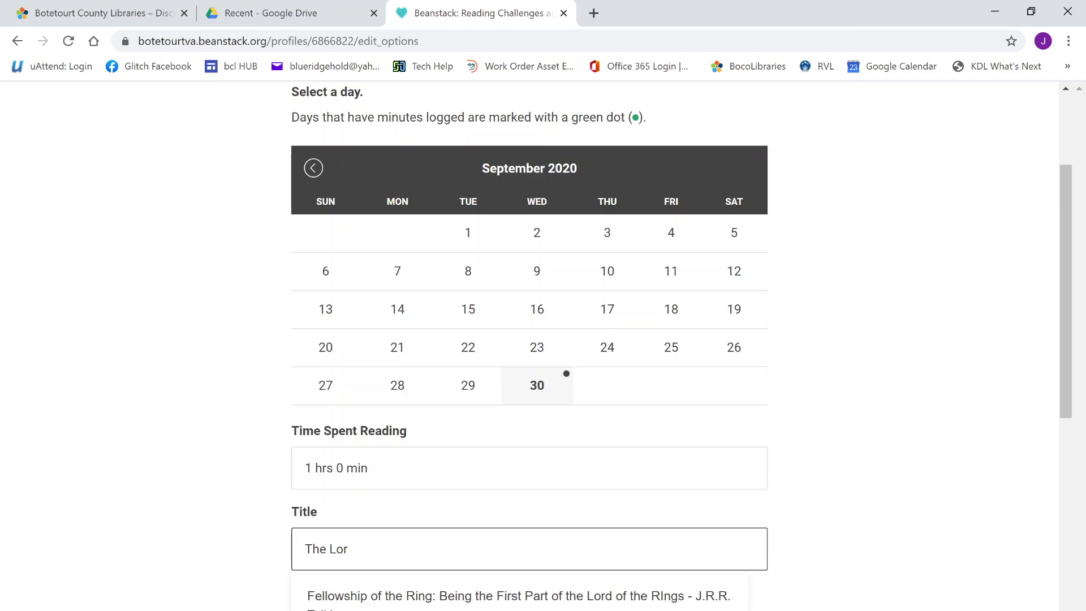
{"action": "type", "text": "ax"}
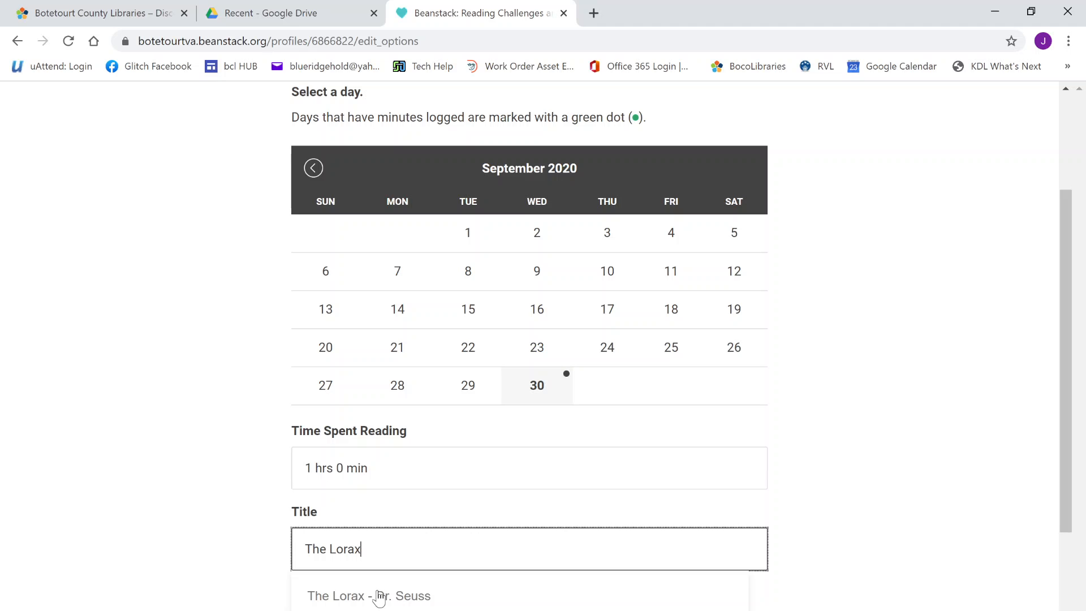
{"action": "scroll", "coordinate": [396, 582], "scroll_direction": "down", "scroll_amount": 3}
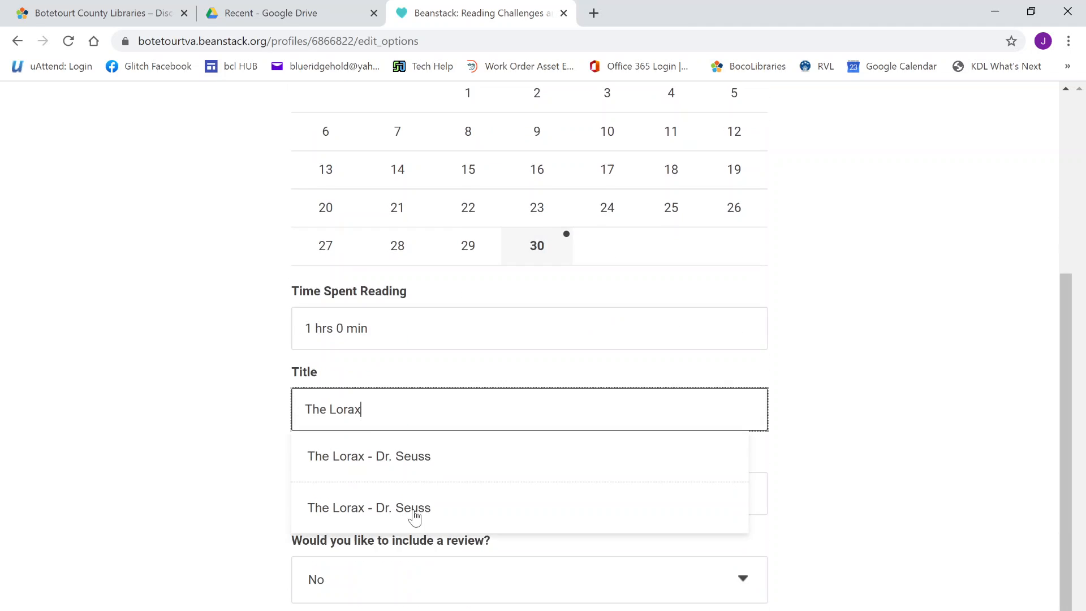
{"action": "left_click", "coordinate": [407, 438]}
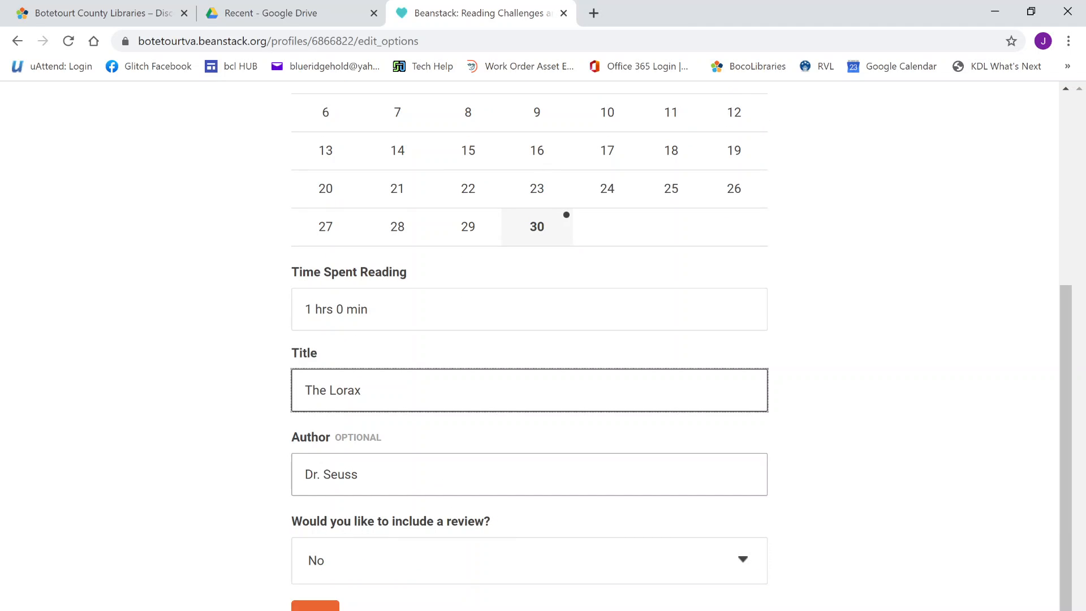
{"action": "scroll", "coordinate": [530, 501], "scroll_direction": "down", "scroll_amount": 1}
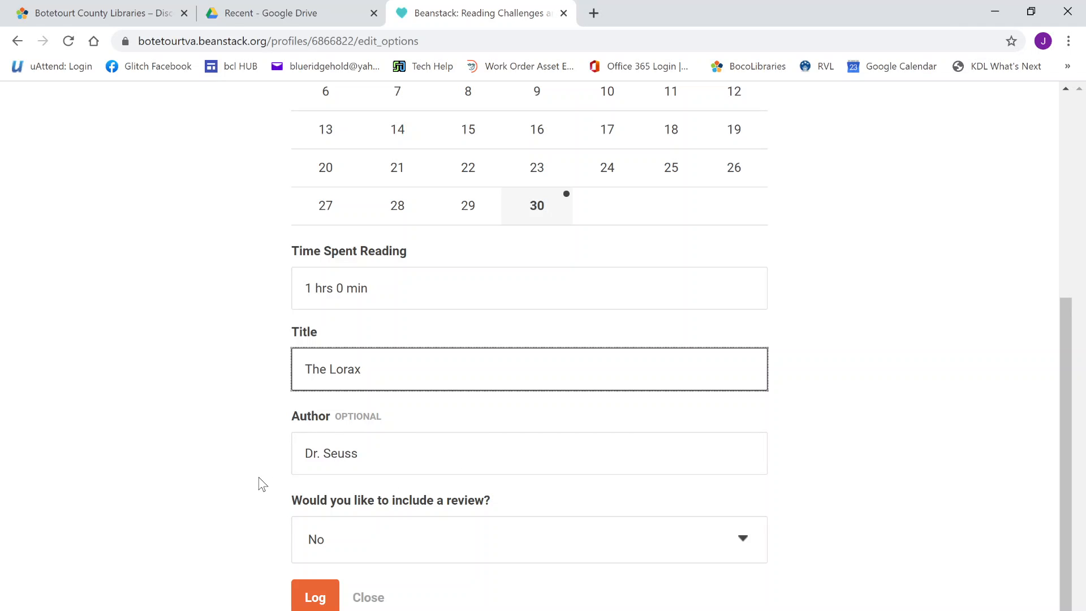
Submit the reading entry and close the Apple Basket and Acorns badge announcements
{"action": "left_click", "coordinate": [323, 598]}
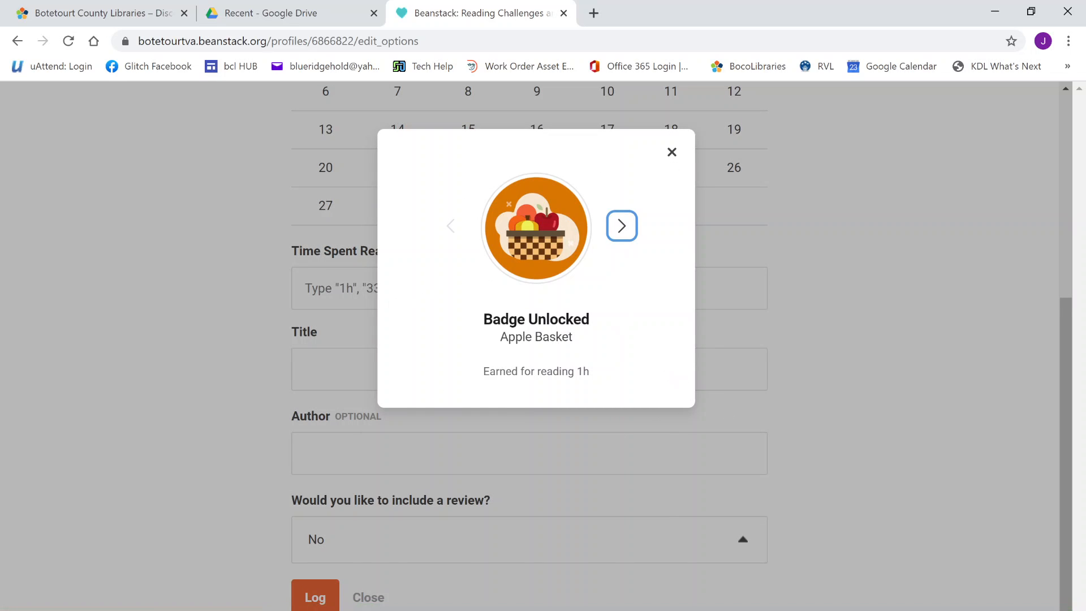
{"action": "left_click", "coordinate": [635, 229]}
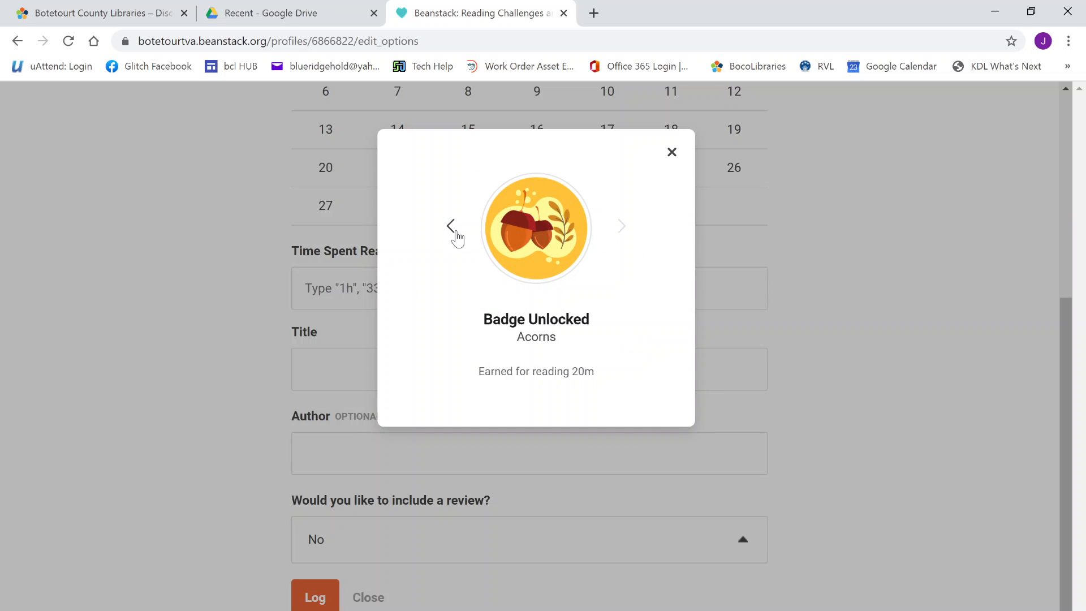
{"action": "left_click", "coordinate": [452, 228]}
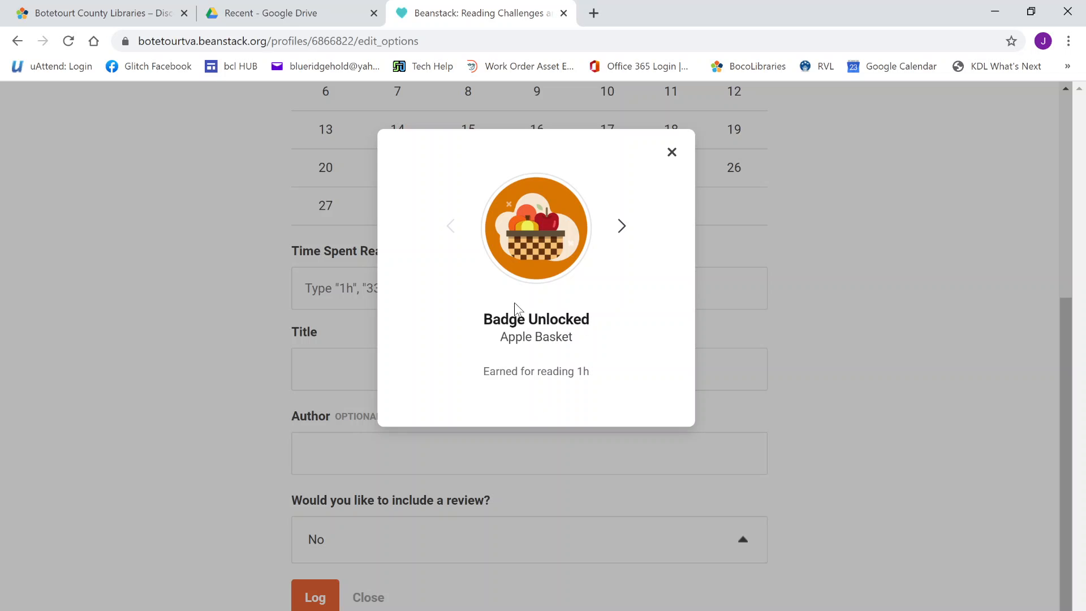
{"action": "left_click", "coordinate": [672, 153]}
{"action": "scroll", "coordinate": [818, 379], "scroll_direction": "up", "scroll_amount": 5}
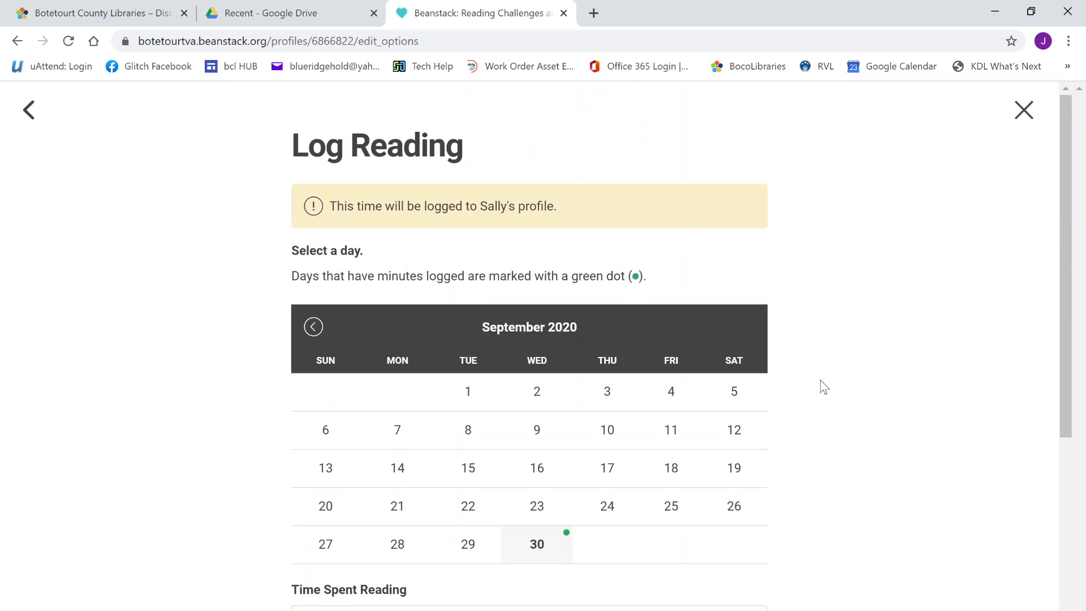
{"action": "scroll", "coordinate": [596, 456], "scroll_direction": "down", "scroll_amount": 1}
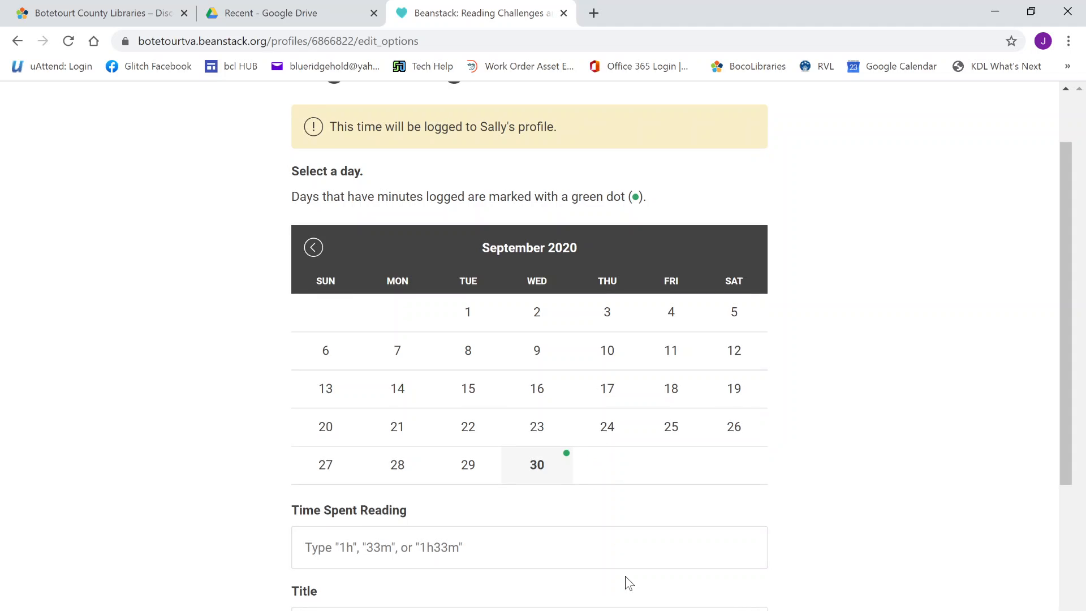
{"action": "scroll", "coordinate": [976, 214], "scroll_direction": "up", "scroll_amount": 1}
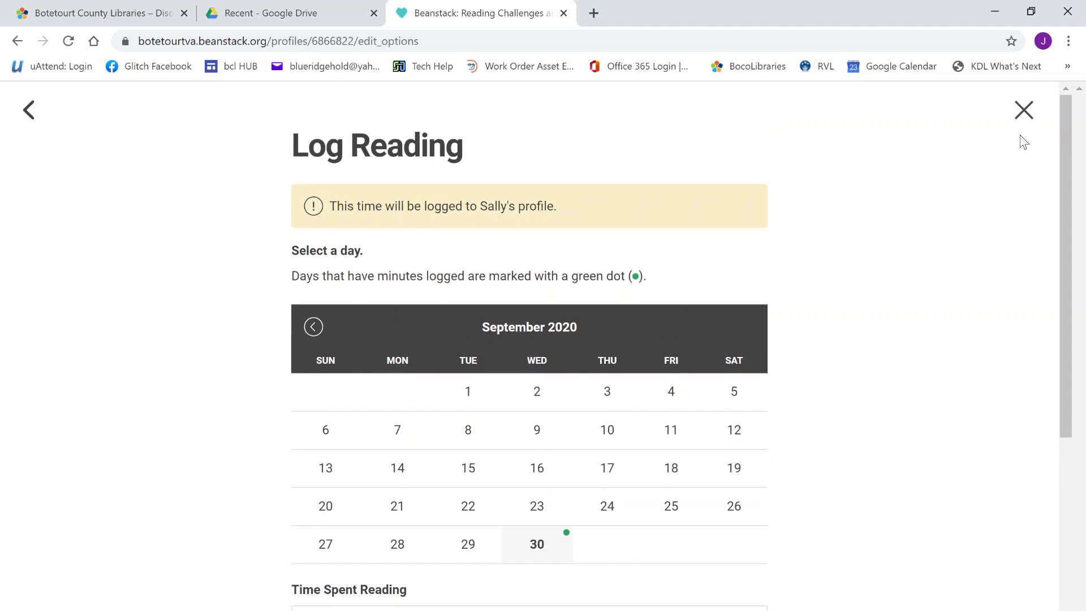
Close the Log Reading form, reopen it for Reader 3's profile, then close it without logging
{"action": "left_click", "coordinate": [1023, 110]}
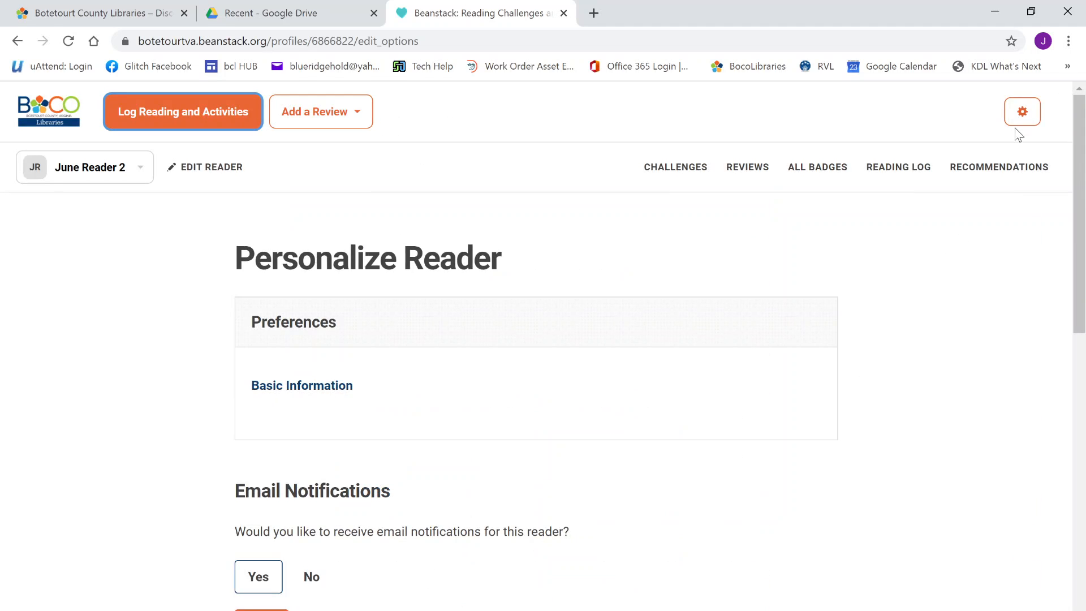
{"action": "left_click", "coordinate": [164, 118]}
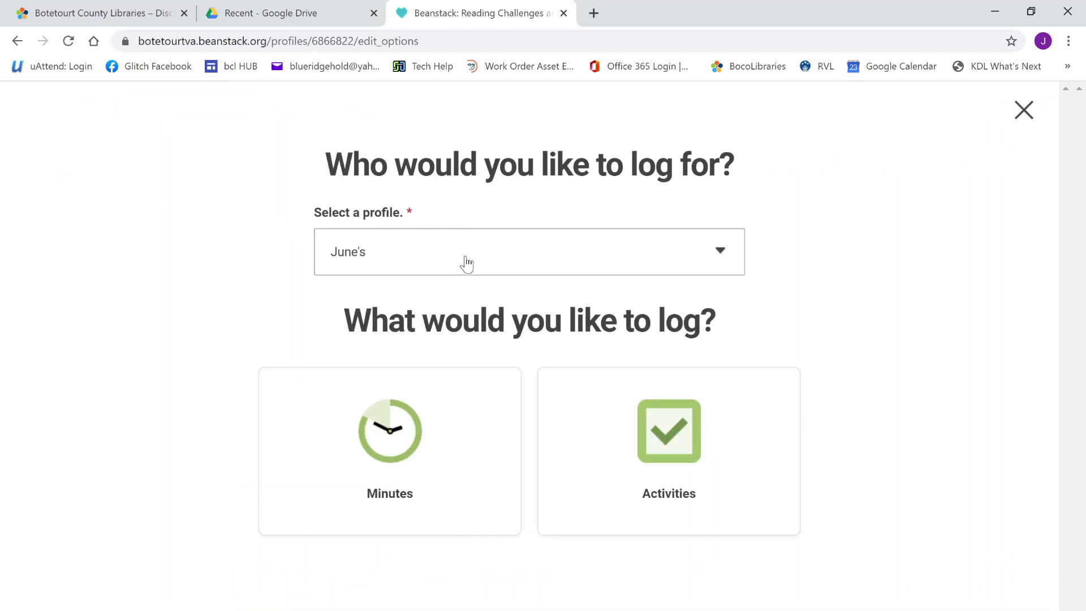
{"action": "left_click", "coordinate": [466, 264]}
{"action": "left_click", "coordinate": [433, 356]}
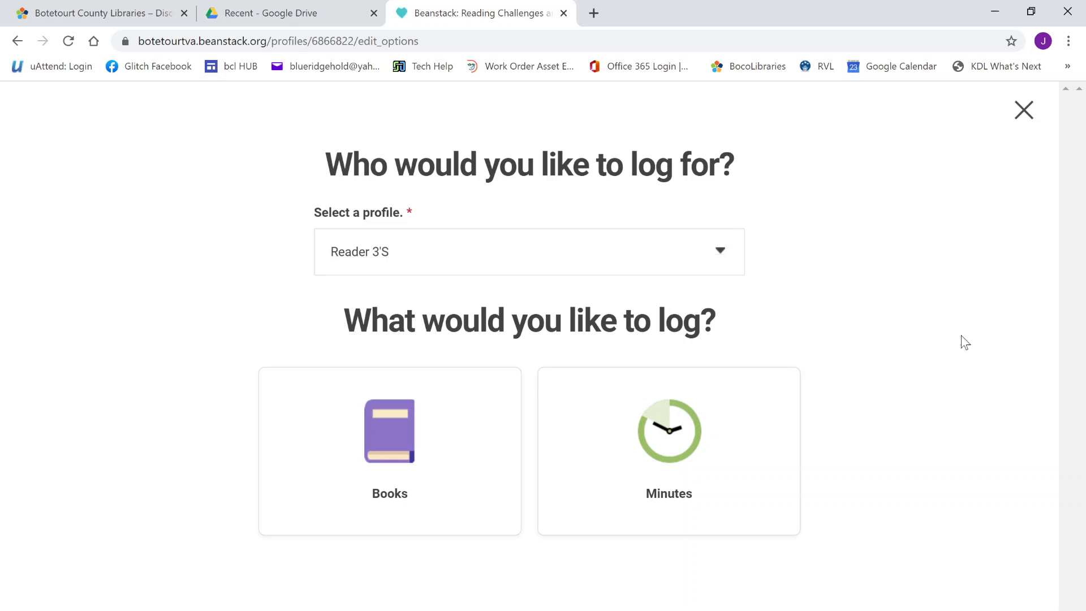
{"action": "left_click", "coordinate": [1024, 110]}
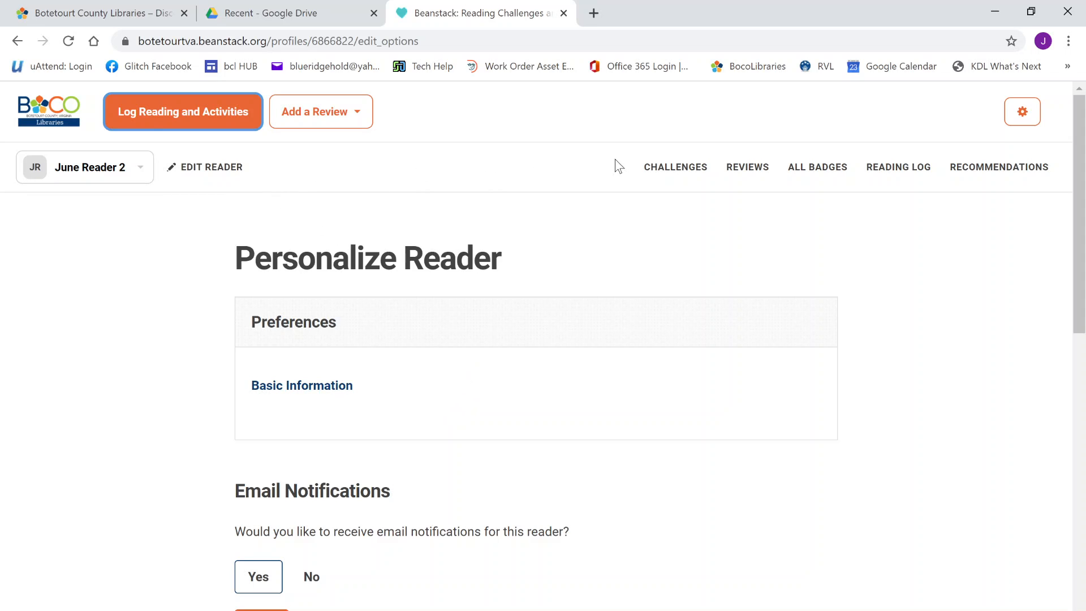
Review Reader 2's current challenges and earned badges
{"action": "left_click", "coordinate": [668, 179]}
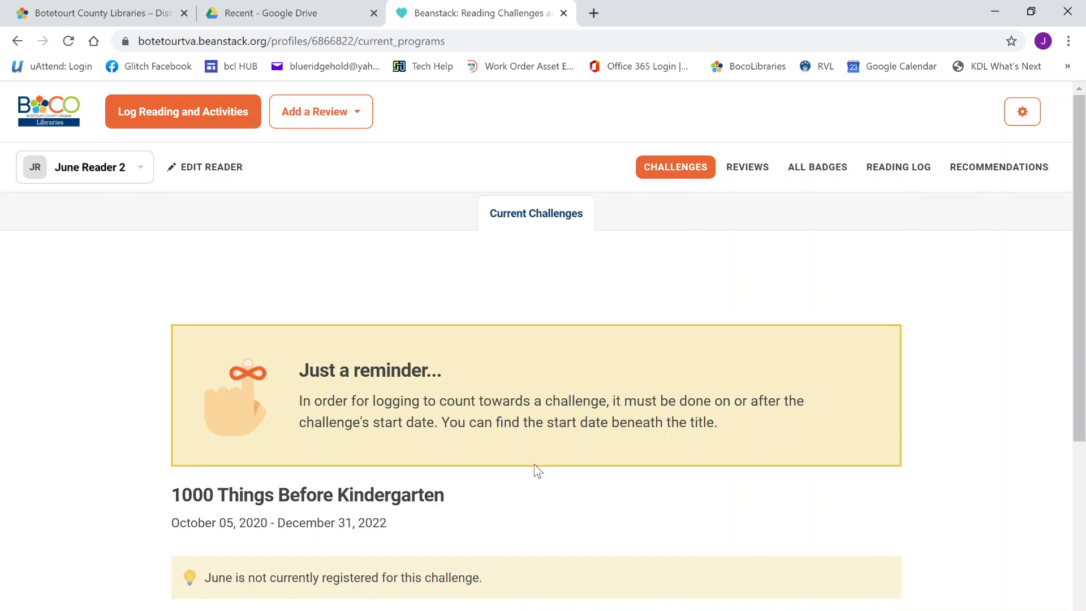
{"action": "scroll", "coordinate": [546, 527], "scroll_direction": "down", "scroll_amount": 5}
{"action": "scroll", "coordinate": [551, 532], "scroll_direction": "up", "scroll_amount": 6}
{"action": "scroll", "coordinate": [538, 516], "scroll_direction": "down", "scroll_amount": 3}
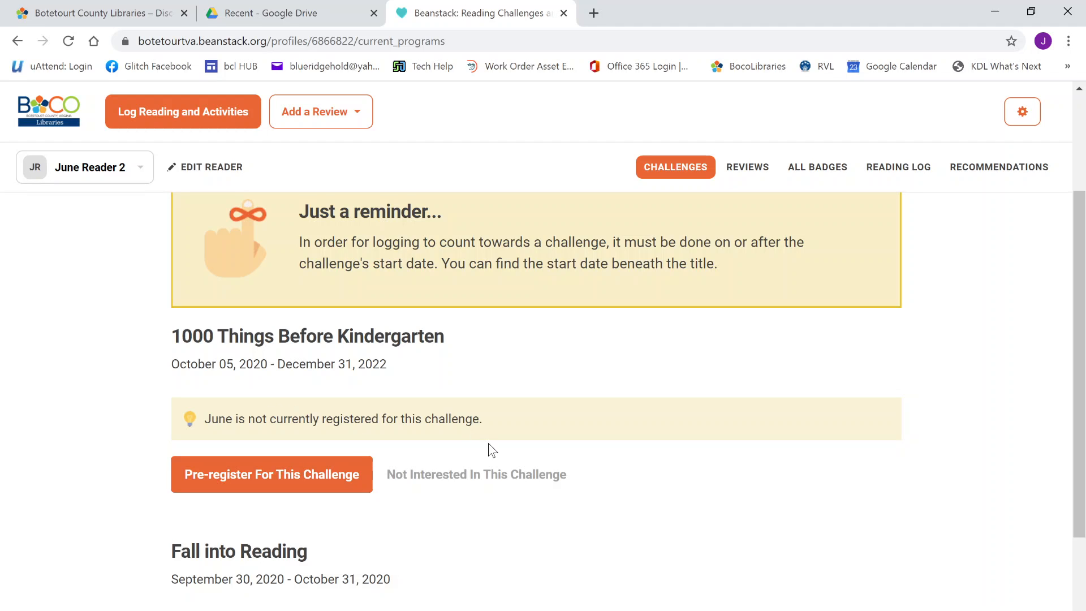
{"action": "scroll", "coordinate": [488, 443], "scroll_direction": "up", "scroll_amount": 3}
{"action": "left_click", "coordinate": [826, 172]}
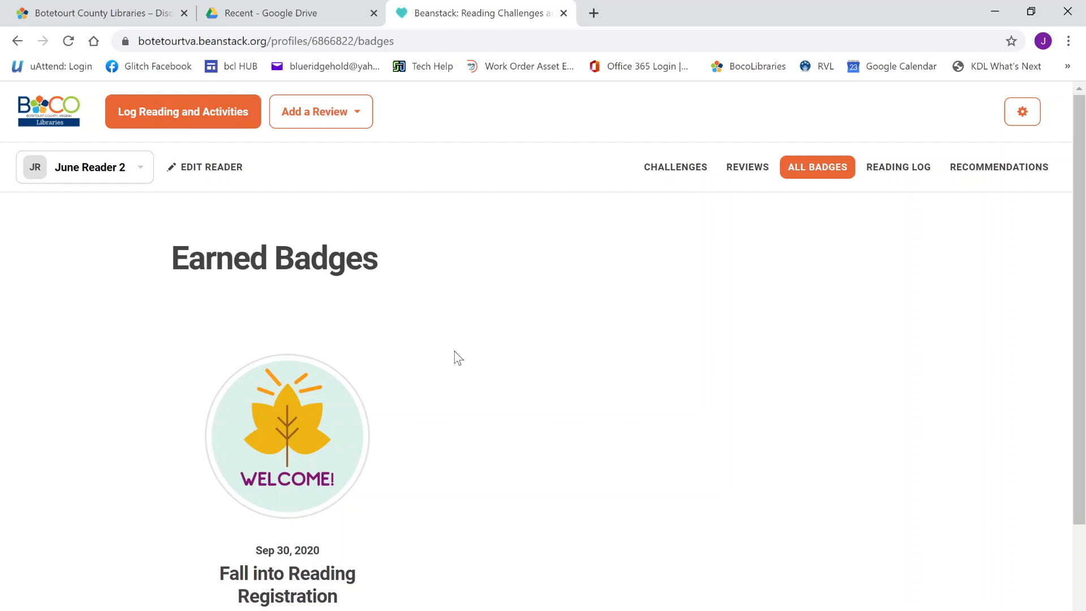
{"action": "scroll", "coordinate": [457, 357], "scroll_direction": "down", "scroll_amount": 3}
{"action": "scroll", "coordinate": [457, 357], "scroll_direction": "up", "scroll_amount": 3}
Show Reader 2's September 2020 reading log calendar and the reader selector
{"action": "left_click", "coordinate": [883, 169]}
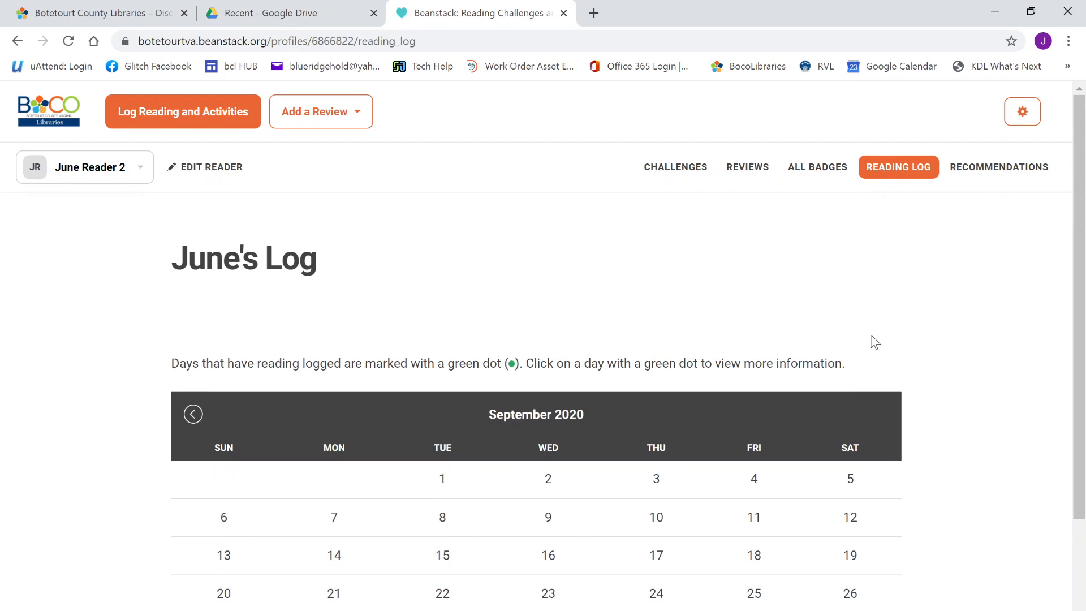
{"action": "scroll", "coordinate": [917, 347], "scroll_direction": "down", "scroll_amount": 3}
{"action": "scroll", "coordinate": [917, 347], "scroll_direction": "up", "scroll_amount": 3}
{"action": "left_click", "coordinate": [139, 171]}
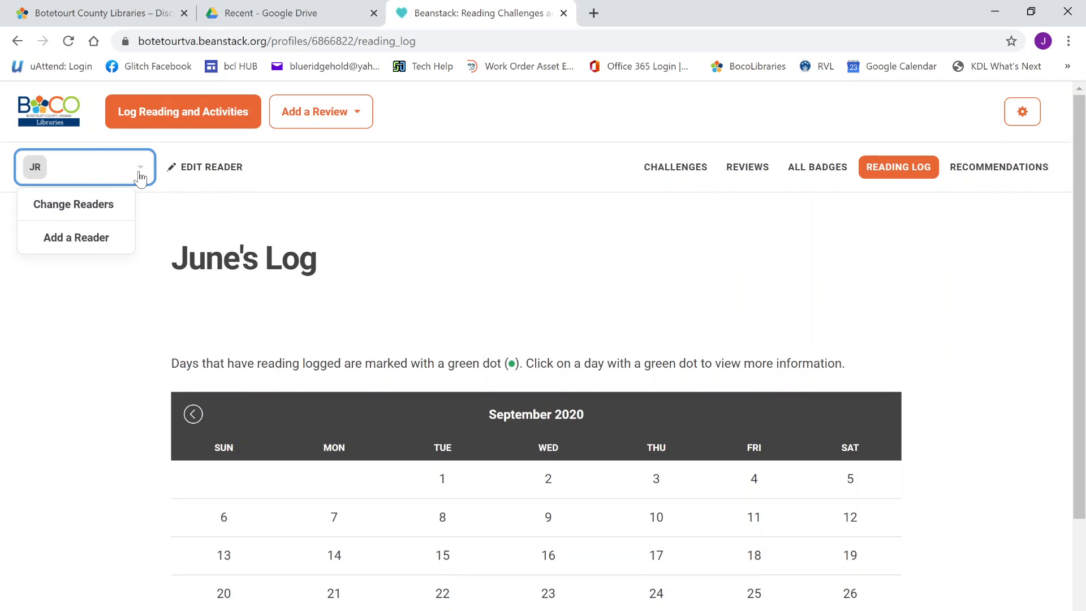
Switch to Reader 1's profile and view her reading log showing 1h for The Lorax
{"action": "left_click", "coordinate": [117, 207]}
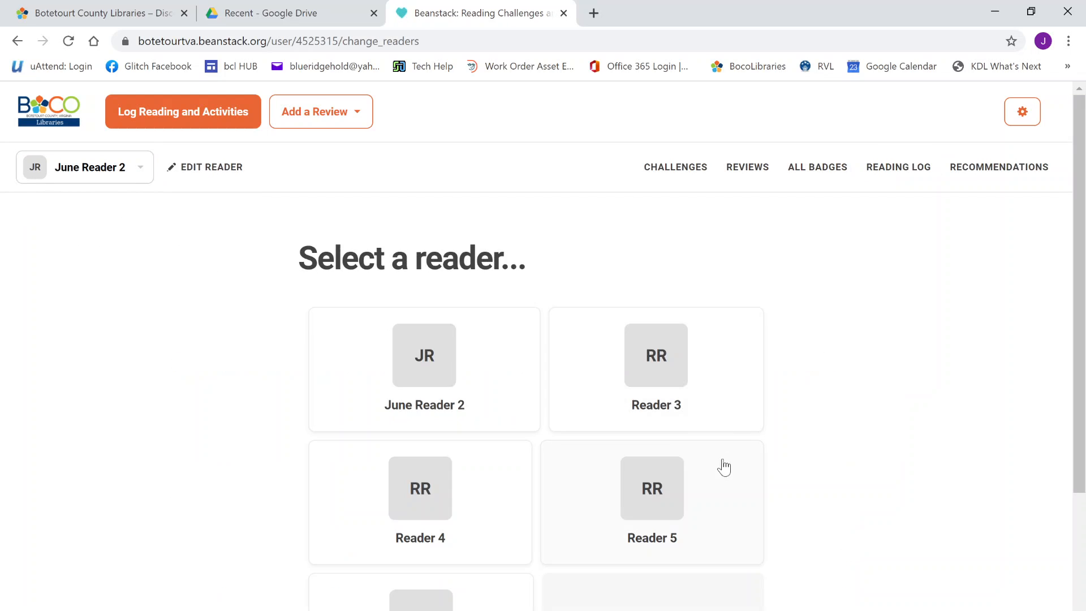
{"action": "scroll", "coordinate": [724, 468], "scroll_direction": "down", "scroll_amount": 4}
{"action": "left_click", "coordinate": [436, 452]}
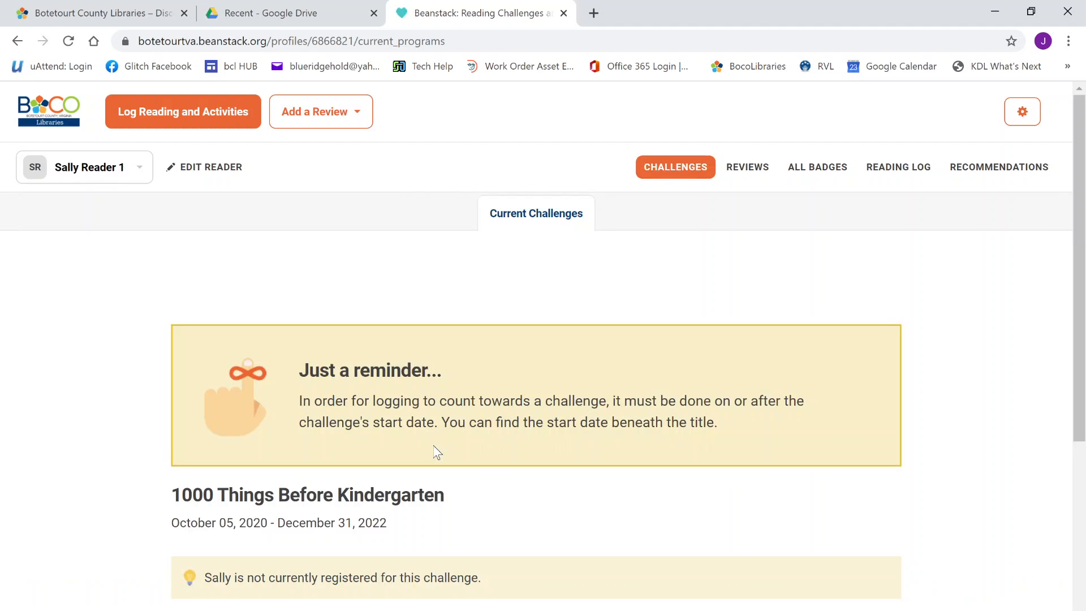
{"action": "left_click", "coordinate": [927, 169]}
{"action": "scroll", "coordinate": [531, 379], "scroll_direction": "down", "scroll_amount": 4}
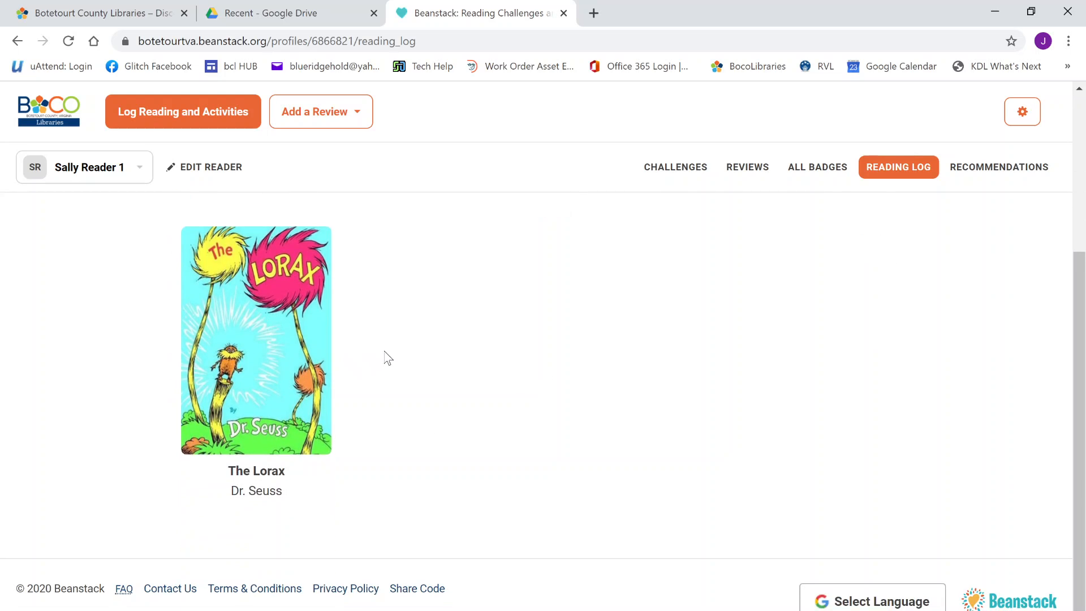
{"action": "scroll", "coordinate": [386, 358], "scroll_direction": "up", "scroll_amount": 2}
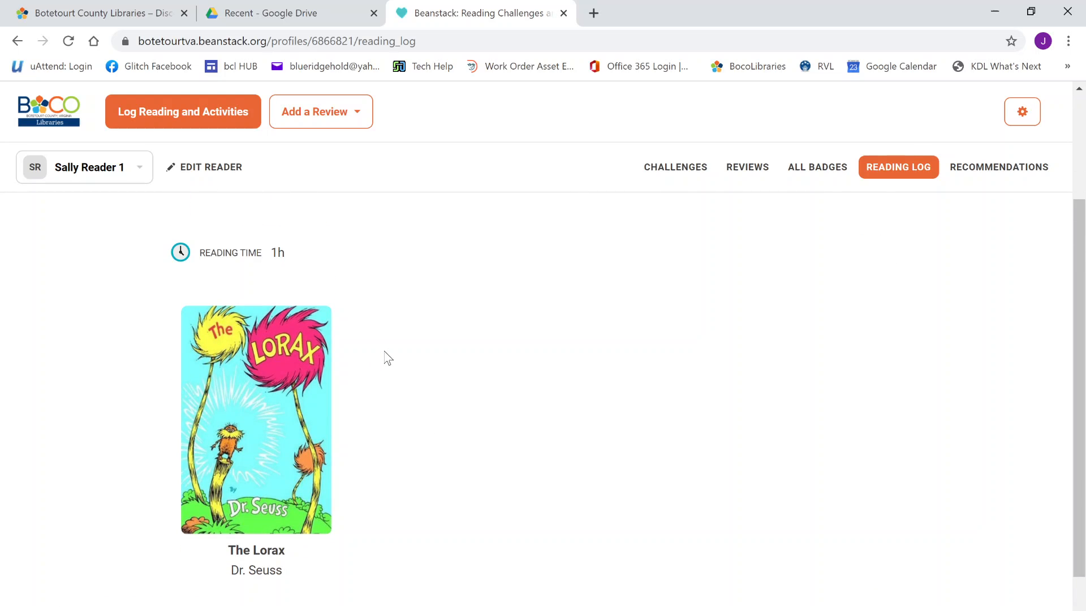
Edit The Lorax's 09/30/20 session from 60 to 120 minutes and return to the reader's log
{"action": "left_click", "coordinate": [292, 417]}
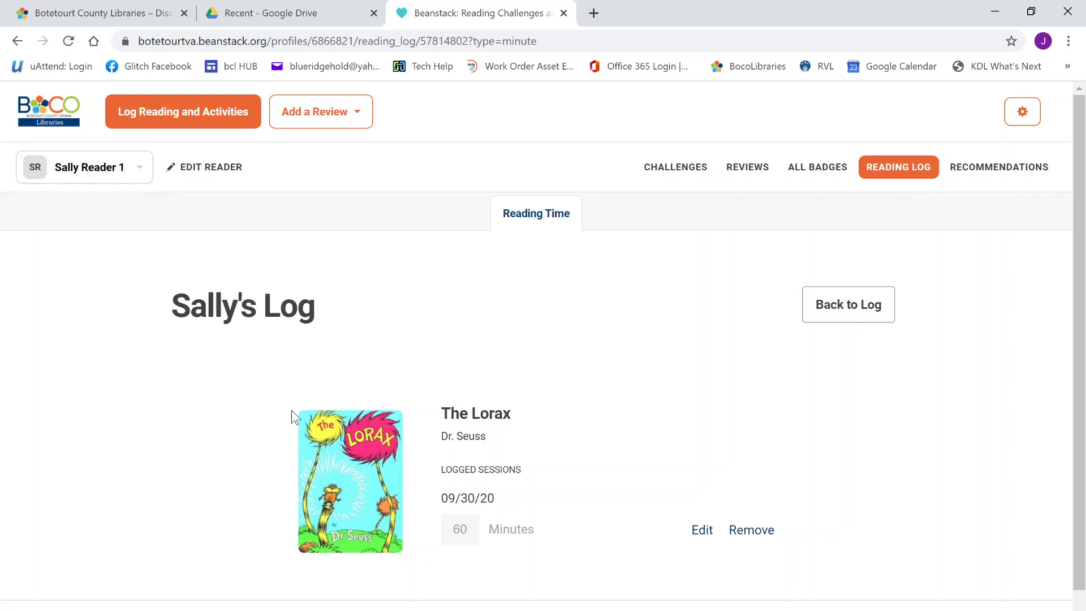
{"action": "left_click", "coordinate": [701, 531]}
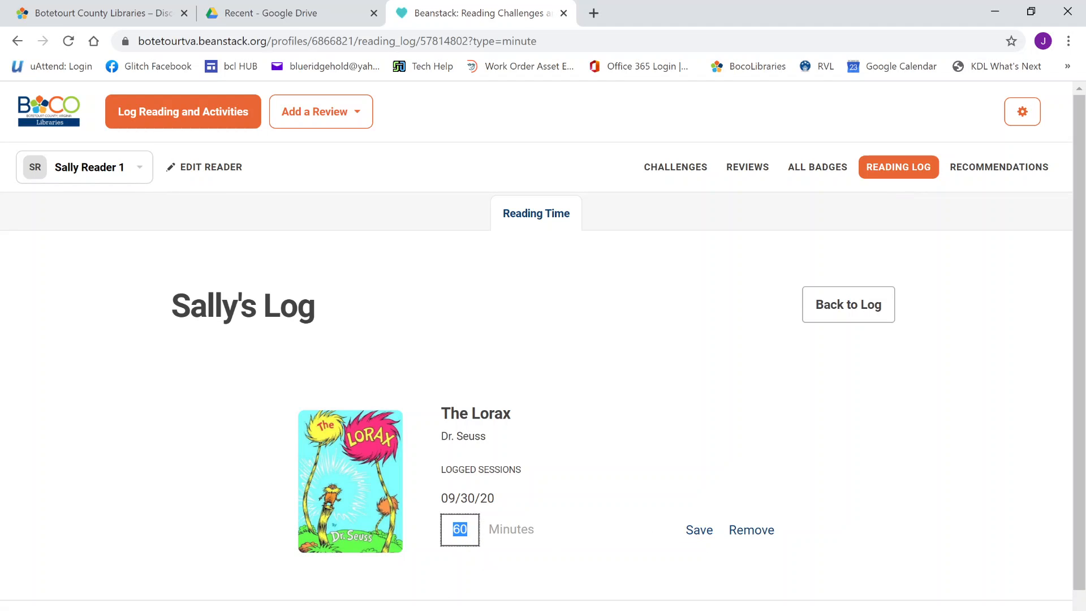
{"action": "type", "text": "120"}
{"action": "left_click", "coordinate": [700, 535]}
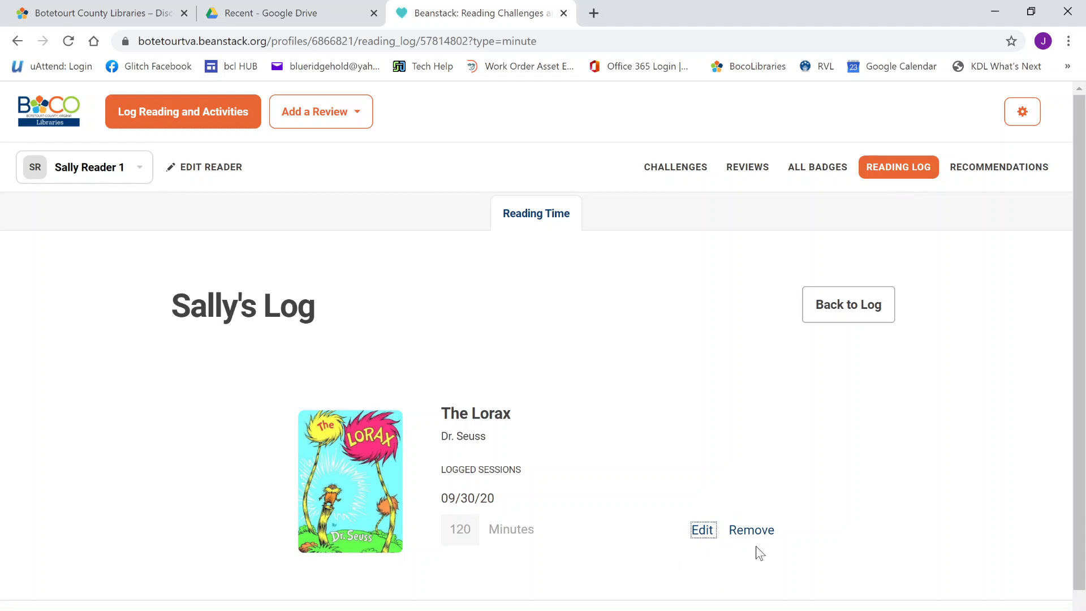
{"action": "left_click", "coordinate": [866, 310]}
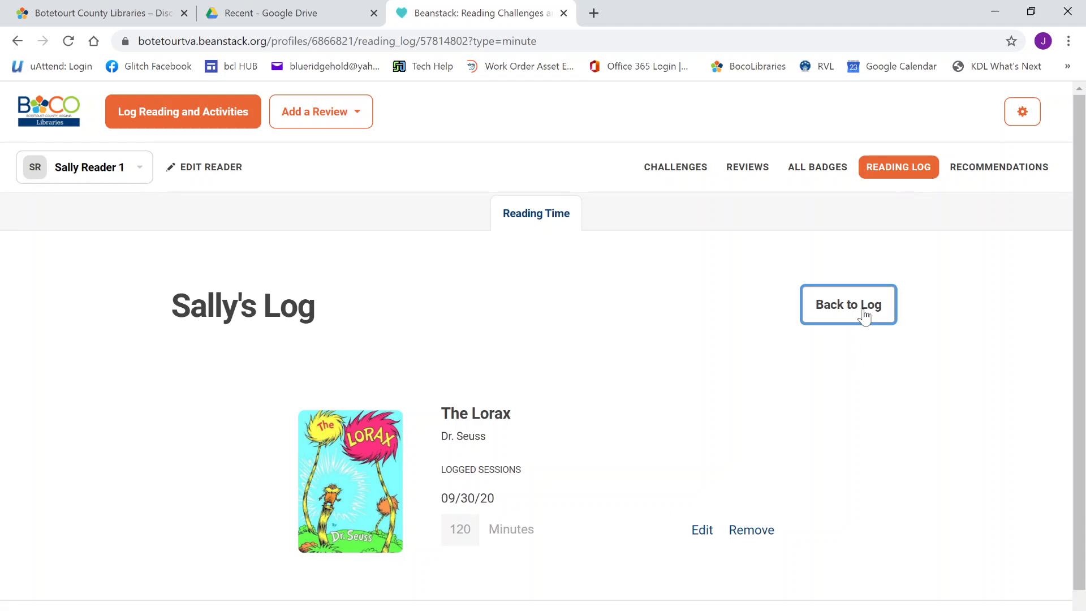
{"action": "scroll", "coordinate": [449, 460], "scroll_direction": "down", "scroll_amount": 3}
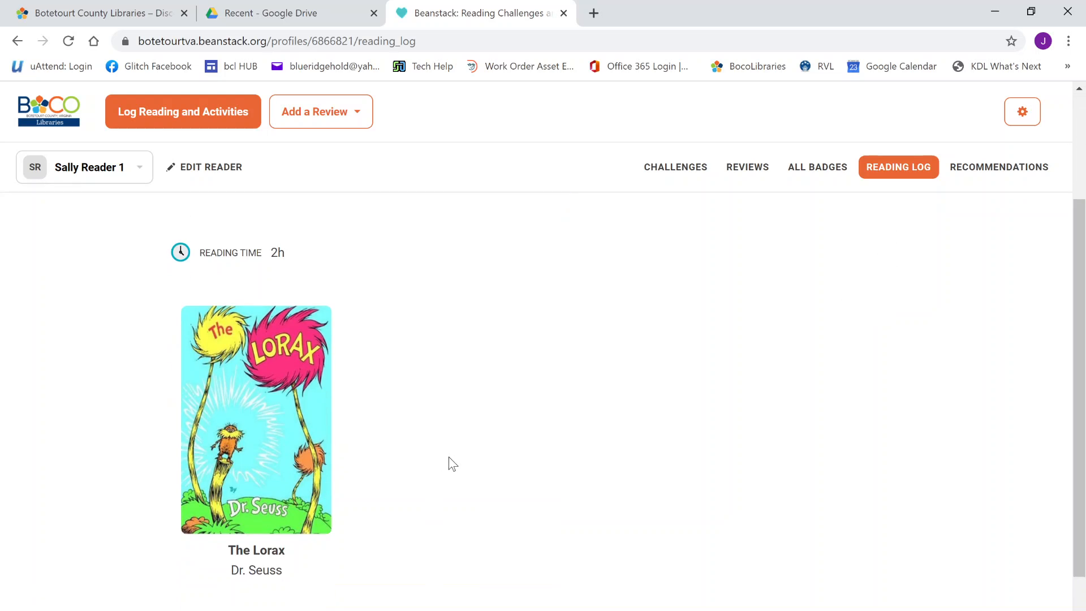
{"action": "scroll", "coordinate": [461, 456], "scroll_direction": "up", "scroll_amount": 1}
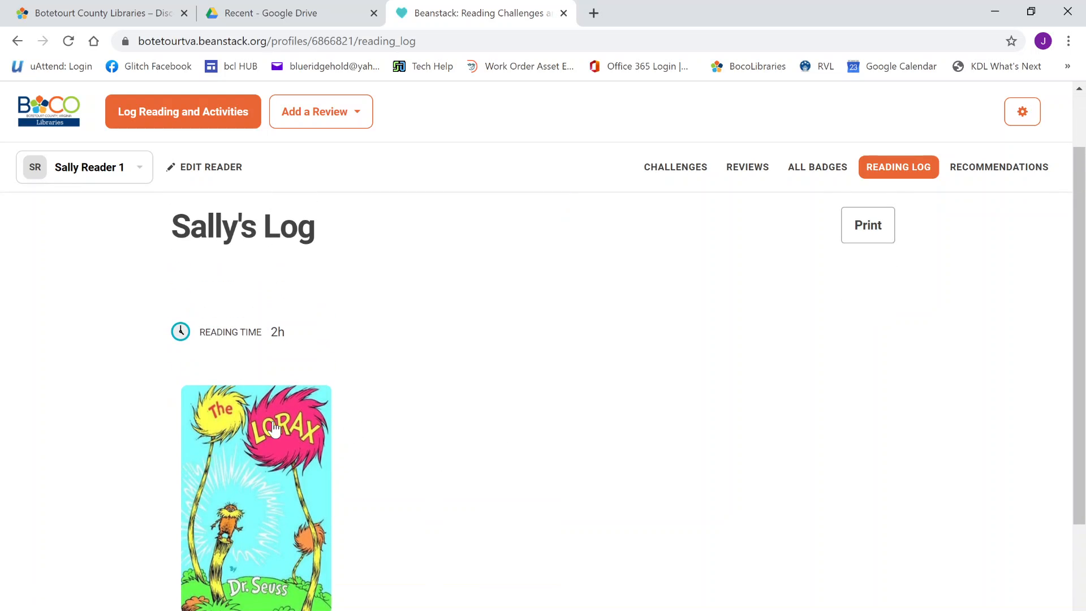
Show the printable log with Total Reading Time 120, dismissing the print dialog without printing
{"action": "left_click", "coordinate": [861, 243]}
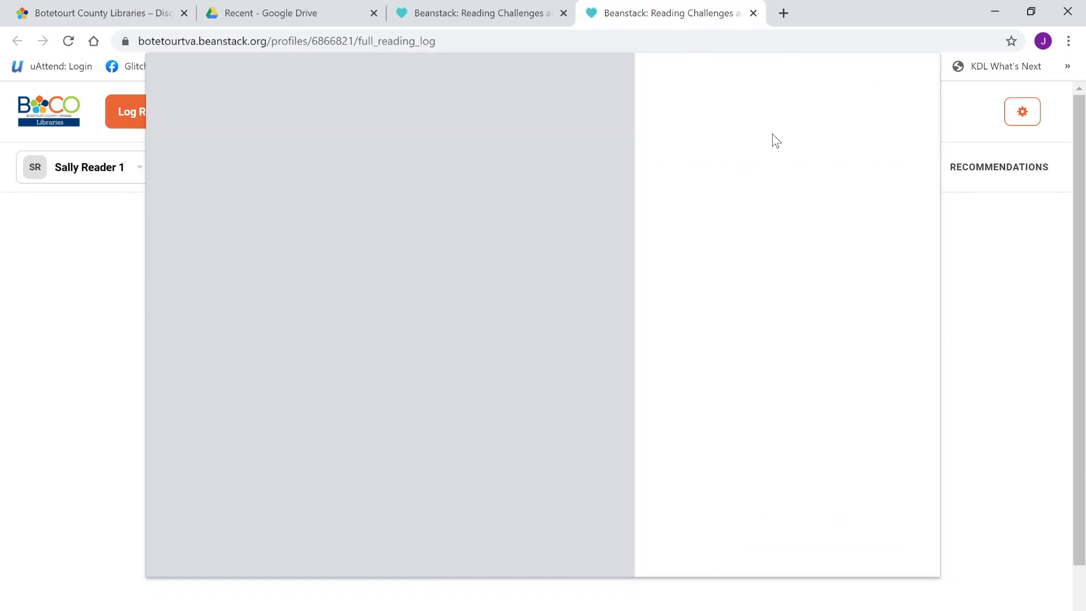
{"action": "left_click", "coordinate": [895, 553]}
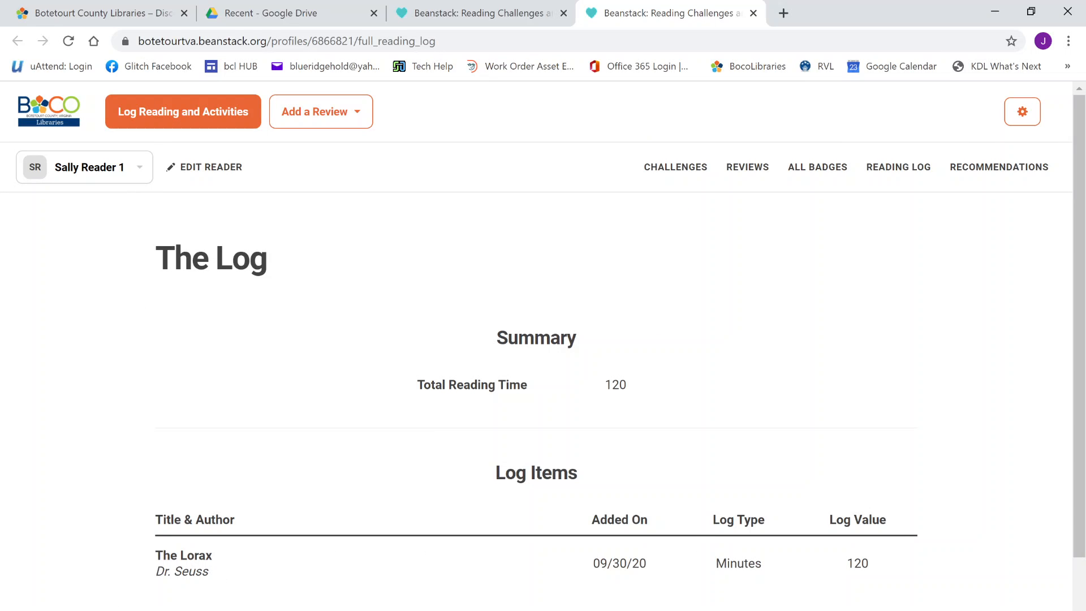
{"action": "scroll", "coordinate": [199, 579], "scroll_direction": "down", "scroll_amount": 2}
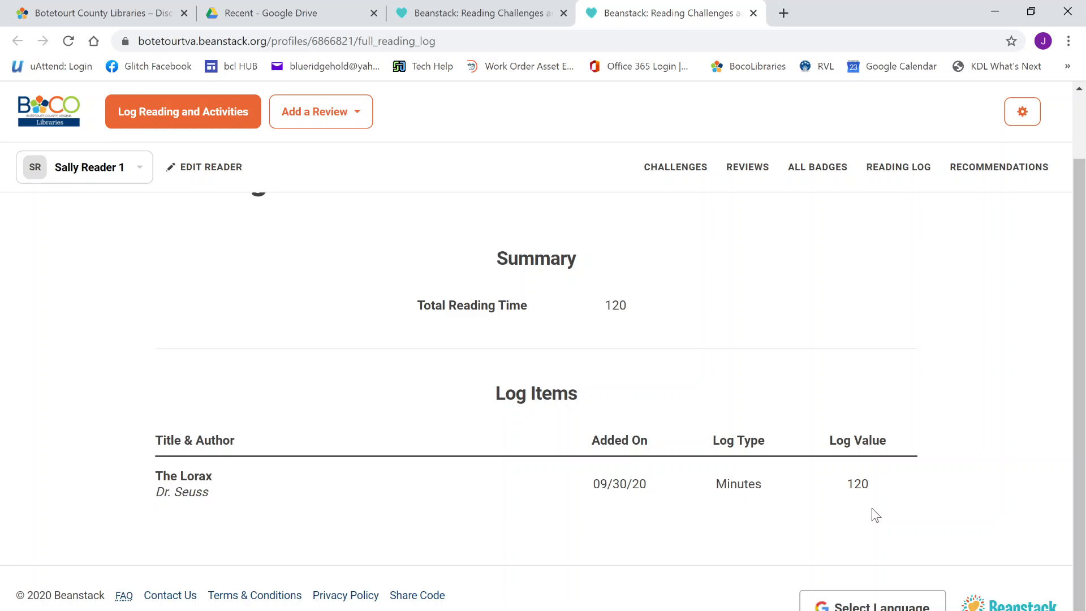
{"action": "scroll", "coordinate": [871, 510], "scroll_direction": "up", "scroll_amount": 2}
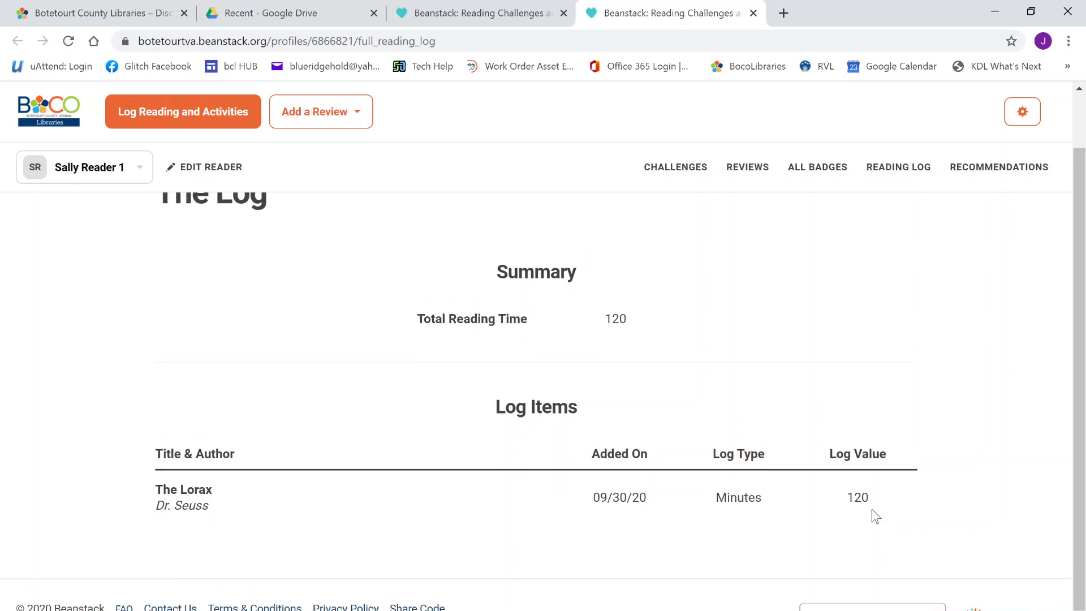